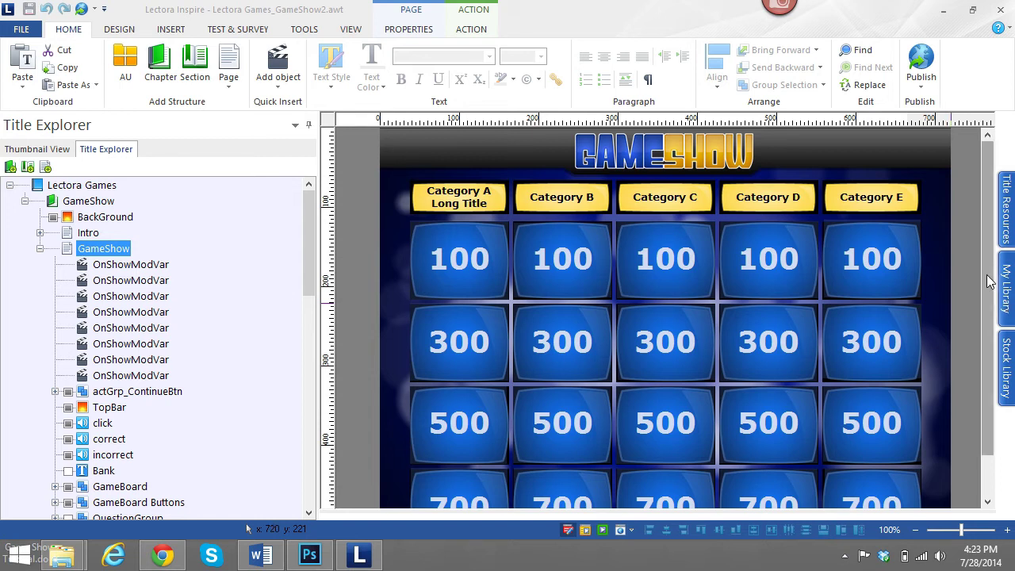
# Delete the transparent buttons over all Category E cells and over the whole 700 row of the game board
pyautogui.scroll(-2, 989, 279)
pyautogui.moveTo(936, 171); pyautogui.dragTo(879, 374)
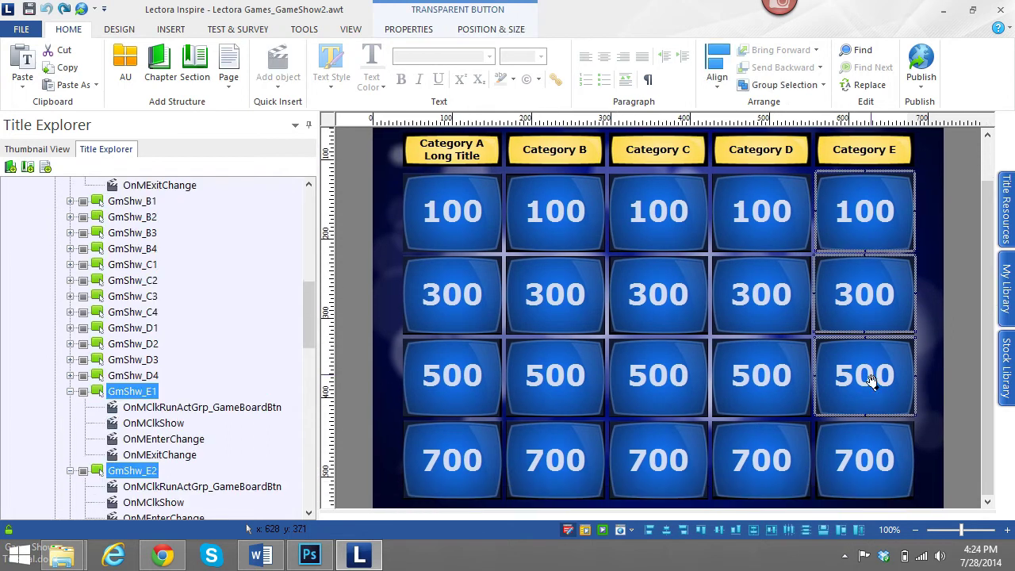
pyautogui.keyDown('ctrl'); pyautogui.click(872, 444); pyautogui.keyUp('ctrl')
pyautogui.keyDown('ctrl'); pyautogui.click(775, 458); pyautogui.keyUp('ctrl')
pyautogui.keyDown('ctrl'); pyautogui.click(674, 455); pyautogui.keyUp('ctrl')
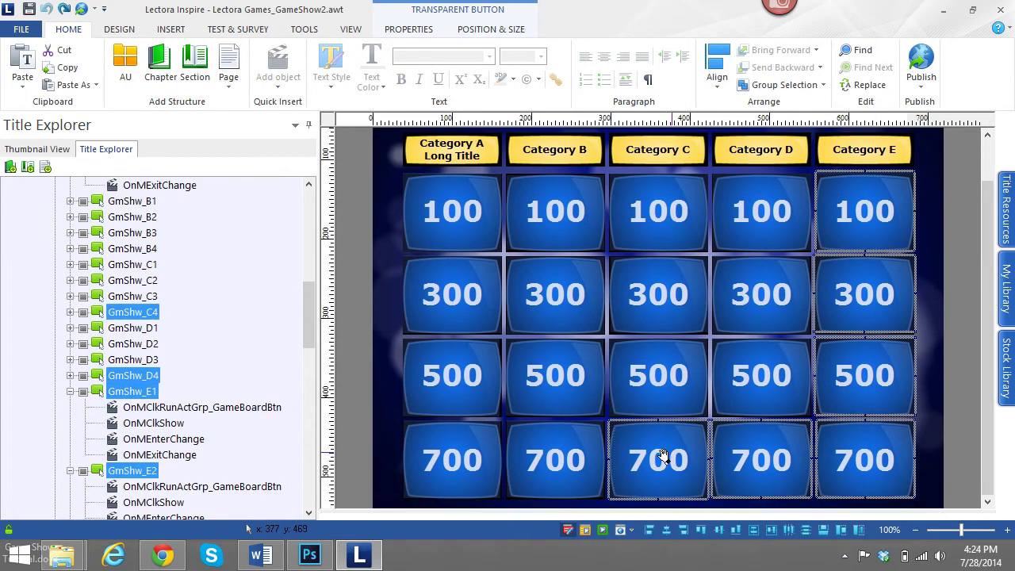
pyautogui.keyDown('ctrl'); pyautogui.click(569, 462); pyautogui.keyUp('ctrl')
pyautogui.keyDown('ctrl'); pyautogui.click(432, 469); pyautogui.keyUp('ctrl')
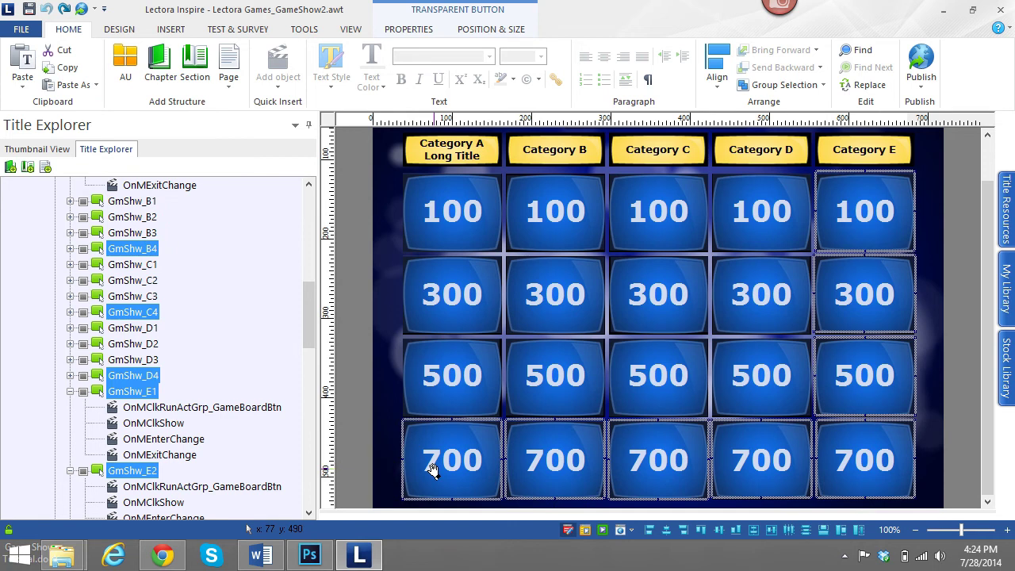
pyautogui.press('Delete')
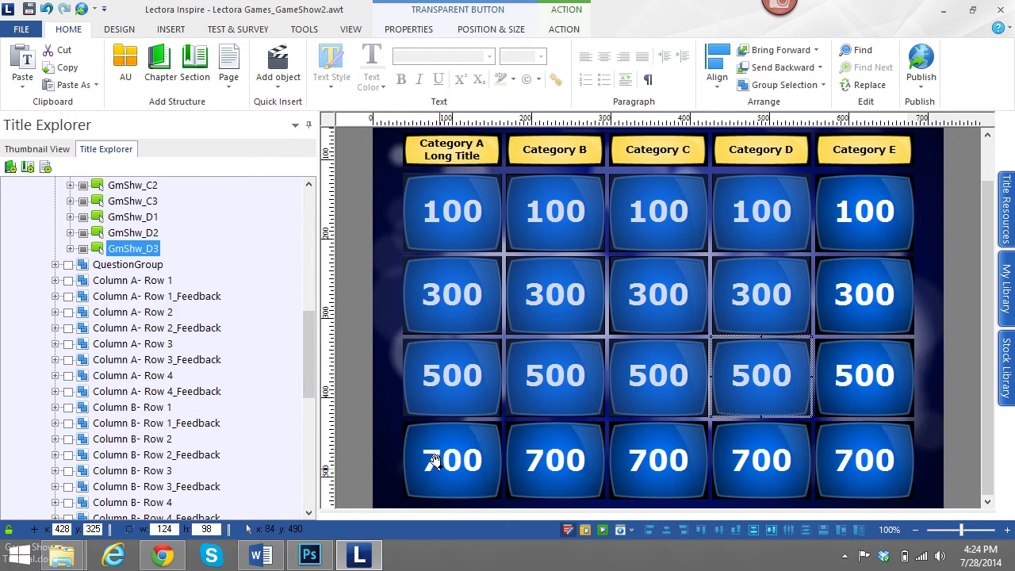
# Expand the GameBoard group in the Title Explorer
pyautogui.scroll(4, 299, 320)
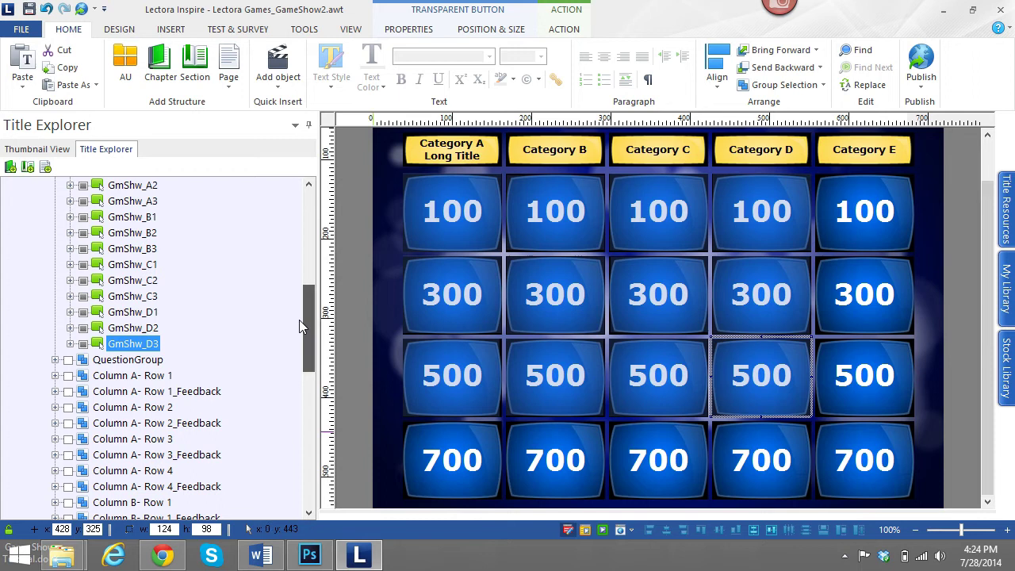
pyautogui.scroll(1, 294, 301)
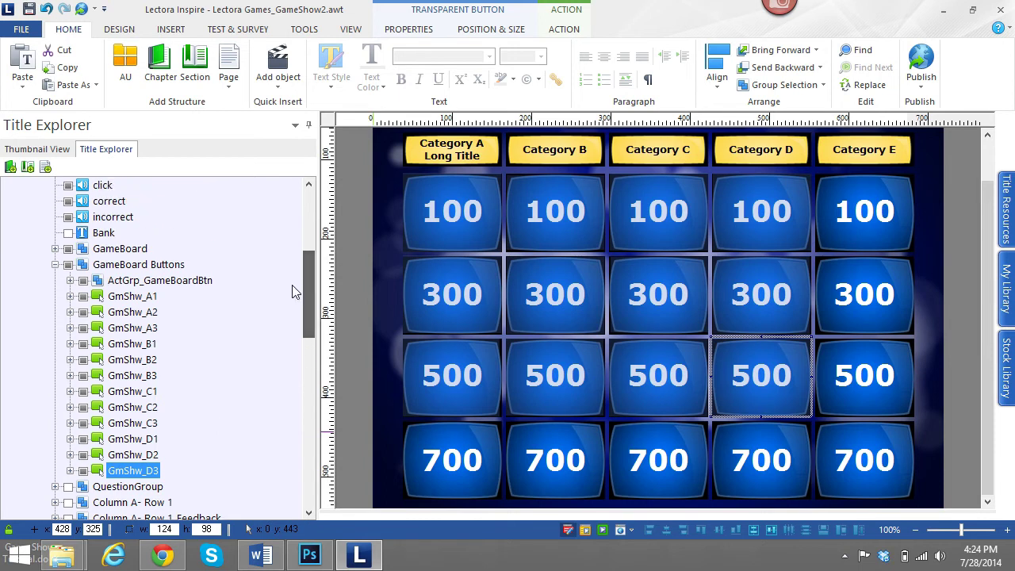
pyautogui.click(55, 248)
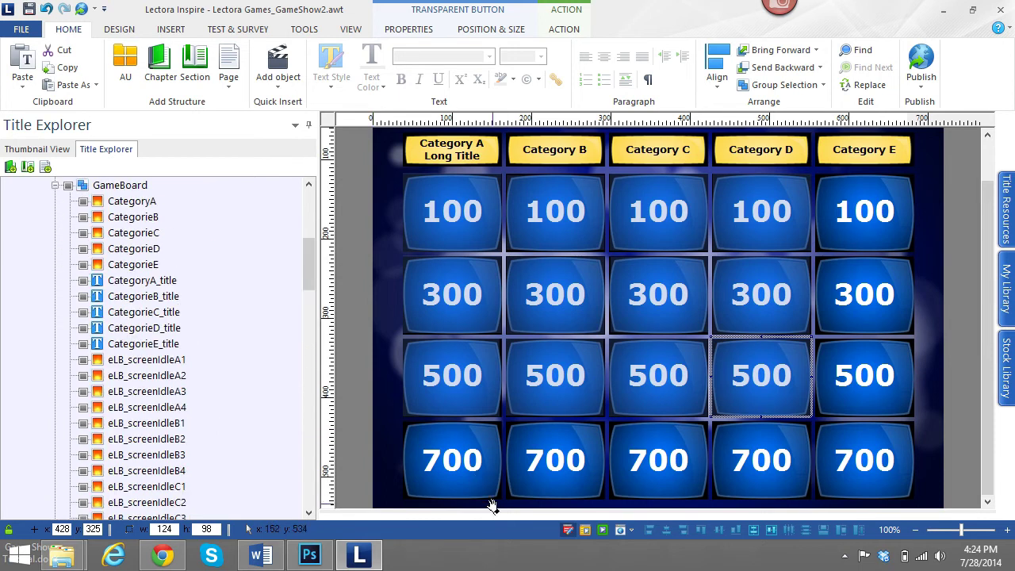
# Delete the column E images eLB_screenIdleE1 to E4 together with the text blocks screenE1_Points to screenE4_Points
pyautogui.click(466, 469)
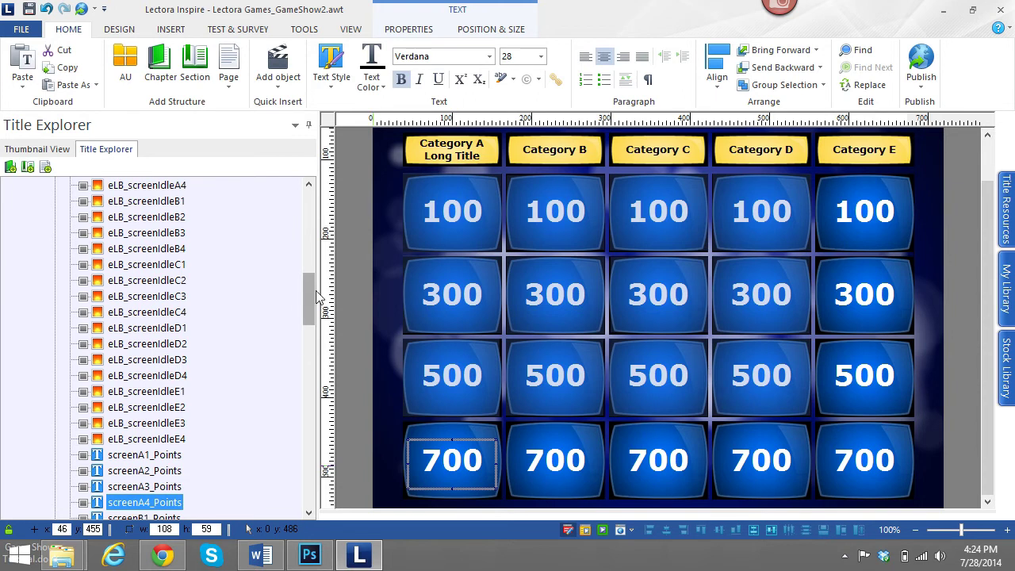
pyautogui.moveTo(312, 293); pyautogui.dragTo(310, 324)
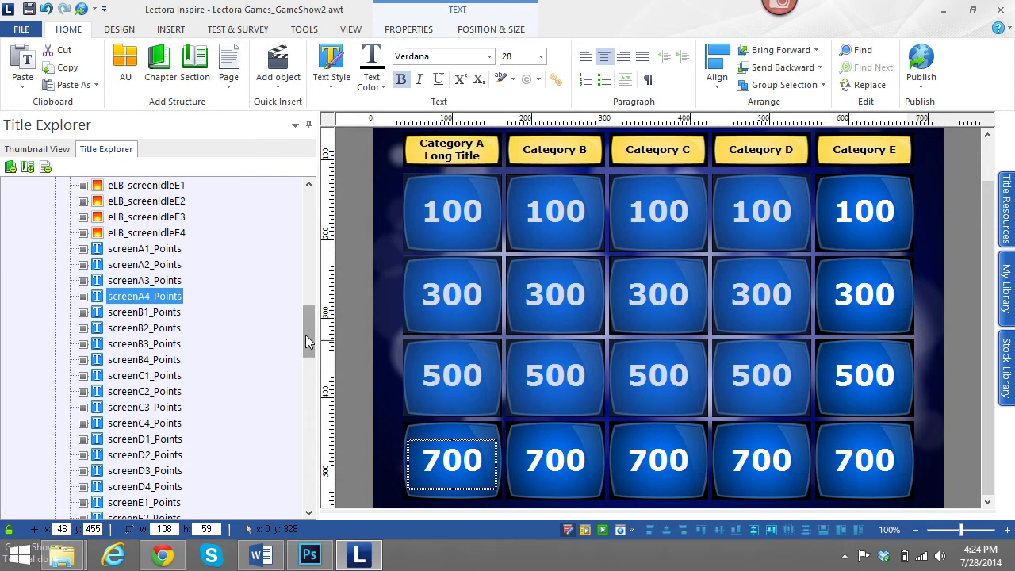
pyautogui.moveTo(306, 335)
pyautogui.mouseDown()
pyautogui.moveTo(308, 346)
pyautogui.moveTo(304, 323)
pyautogui.mouseUp()
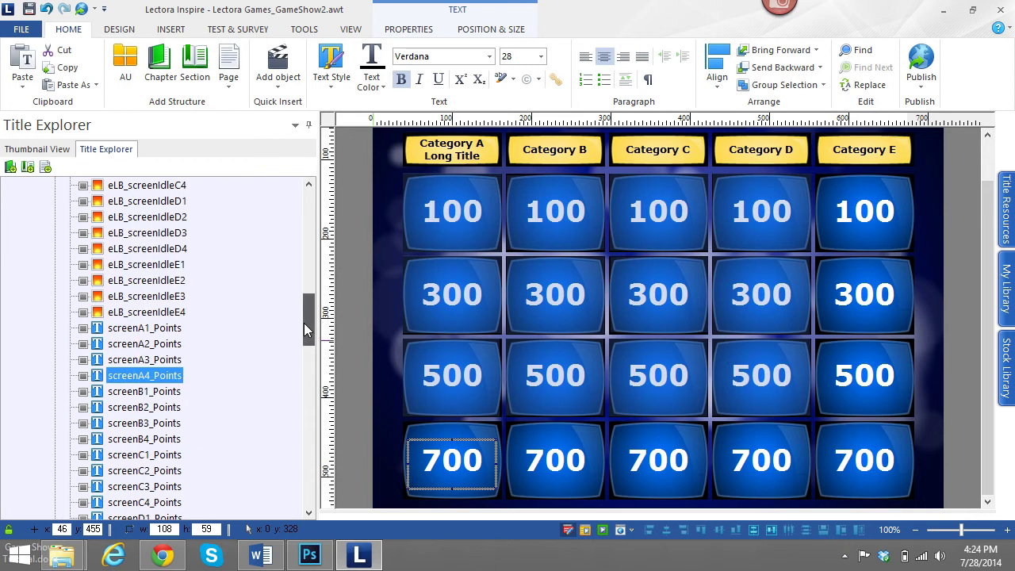
pyautogui.click(169, 265)
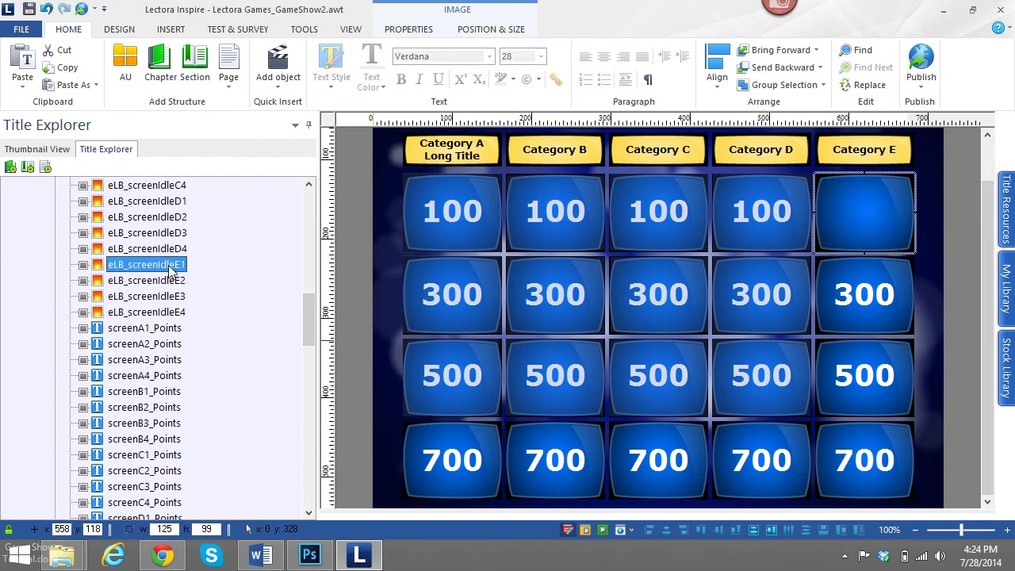
pyautogui.keyDown('shift'); pyautogui.click(170, 315); pyautogui.keyUp('shift')
pyautogui.moveTo(311, 326); pyautogui.dragTo(310, 359)
pyautogui.click(162, 359)
pyautogui.keyDown('shift'); pyautogui.click(162, 375); pyautogui.keyUp('shift')
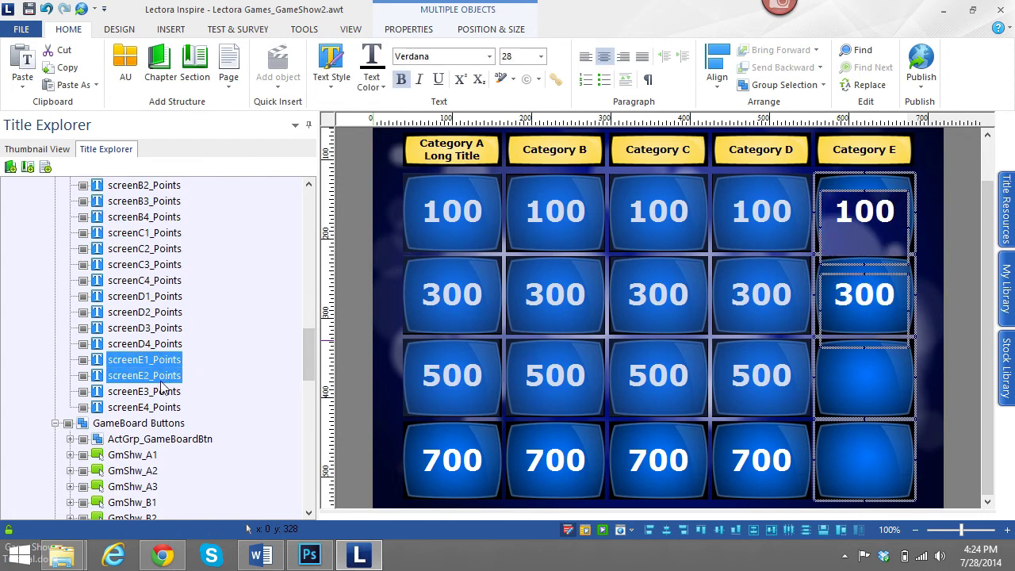
pyautogui.keyDown('shift'); pyautogui.click(162, 392); pyautogui.keyUp('shift')
pyautogui.keyDown('shift'); pyautogui.click(163, 407); pyautogui.keyUp('shift')
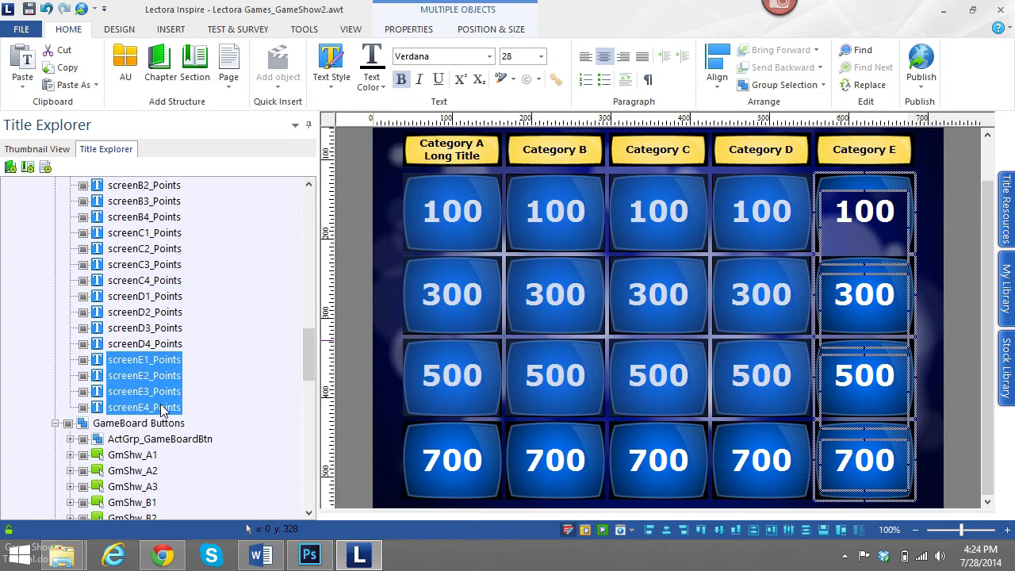
pyautogui.press('Delete')
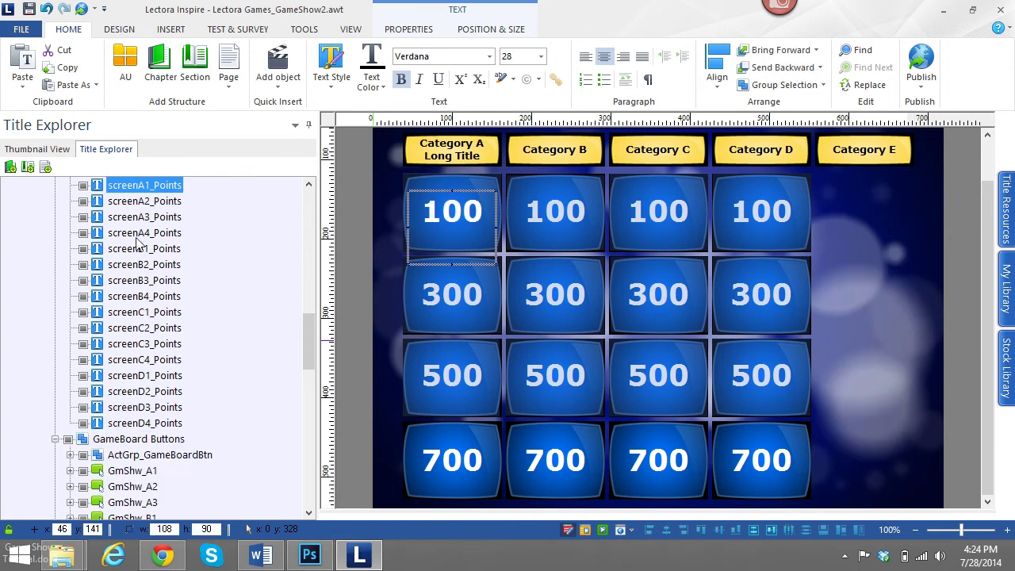
# Delete the 700-row point texts (screenA4_Points to screenD4_Points) and their background images eLB_screenIdleA4 to D4
pyautogui.click(163, 233)
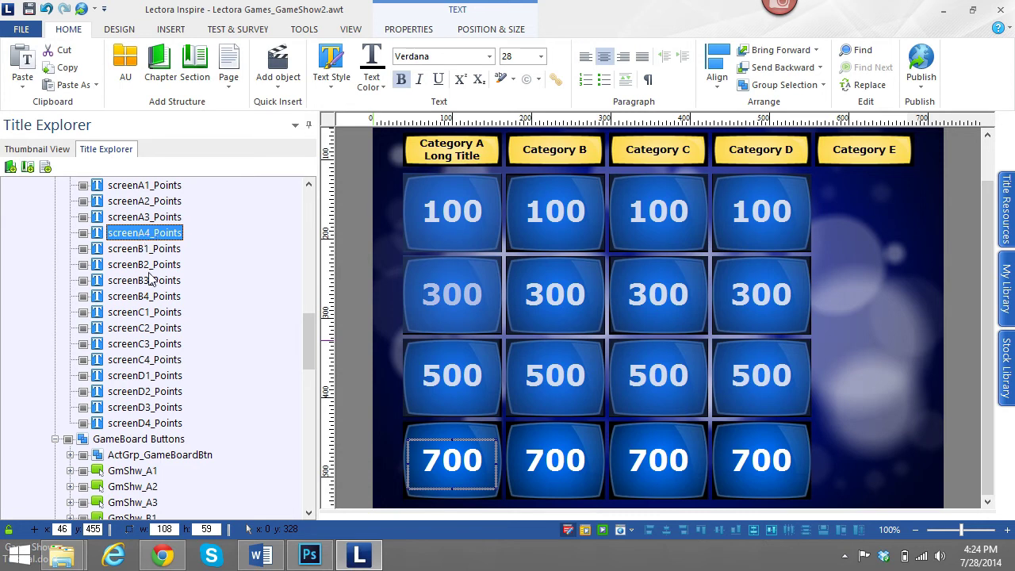
pyautogui.keyDown('ctrl'); pyautogui.click(148, 298); pyautogui.keyUp('ctrl')
pyautogui.keyDown('ctrl'); pyautogui.click(152, 362); pyautogui.keyUp('ctrl')
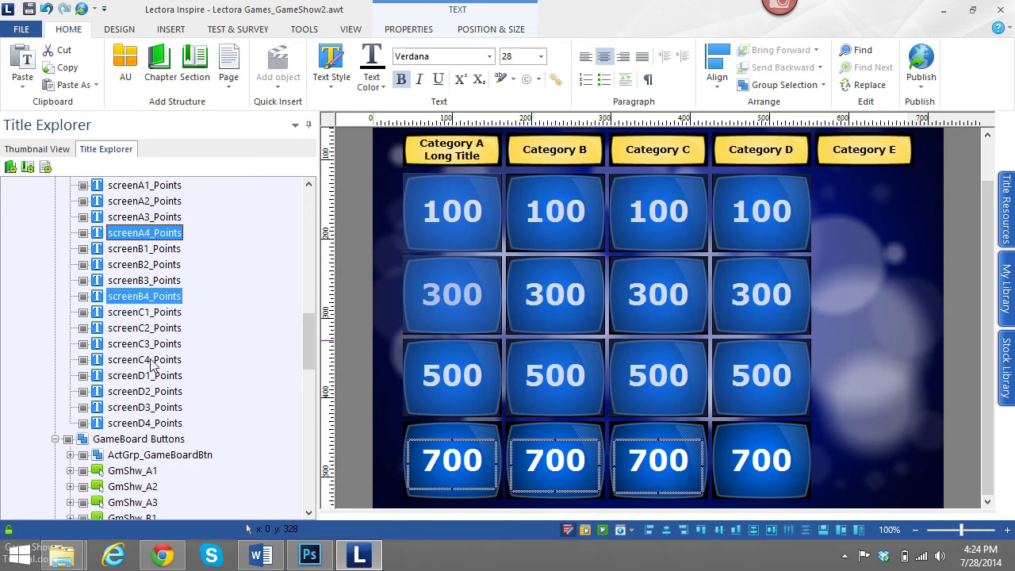
pyautogui.keyDown('ctrl'); pyautogui.click(155, 424); pyautogui.keyUp('ctrl')
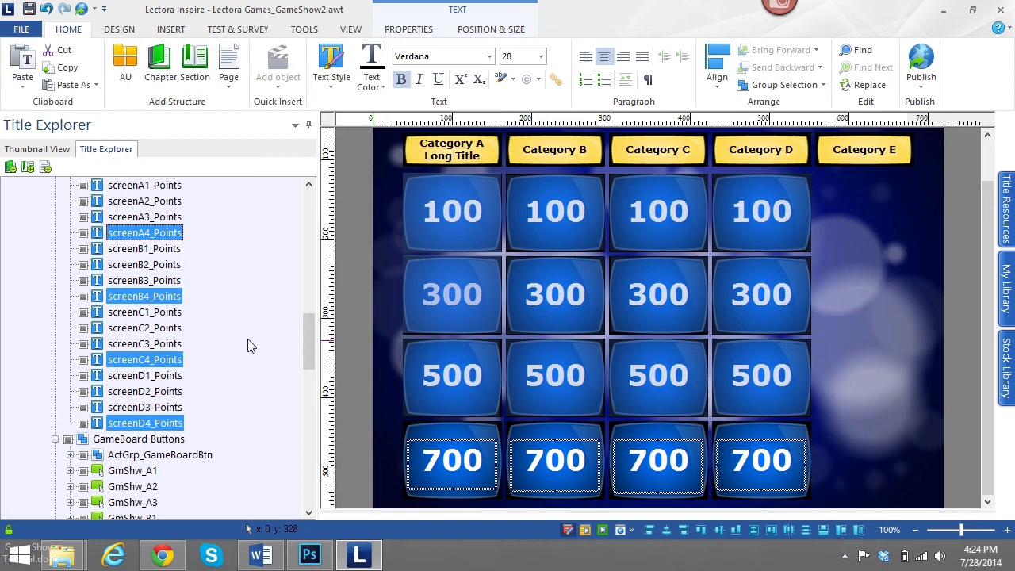
pyautogui.moveTo(308, 364); pyautogui.dragTo(307, 326)
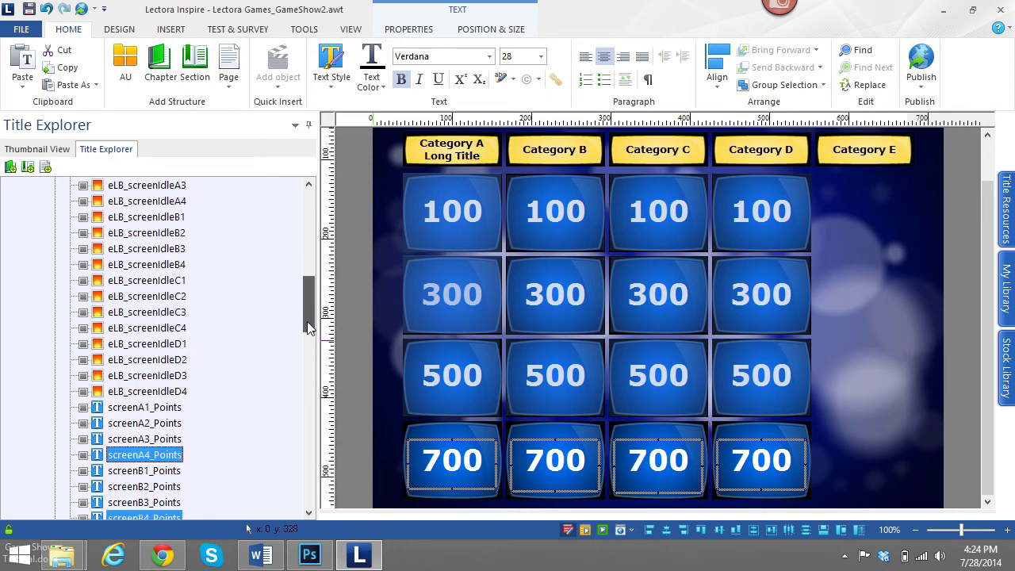
pyautogui.keyDown('ctrl'); pyautogui.click(171, 391); pyautogui.keyUp('ctrl')
pyautogui.keyDown('ctrl'); pyautogui.click(178, 328); pyautogui.keyUp('ctrl')
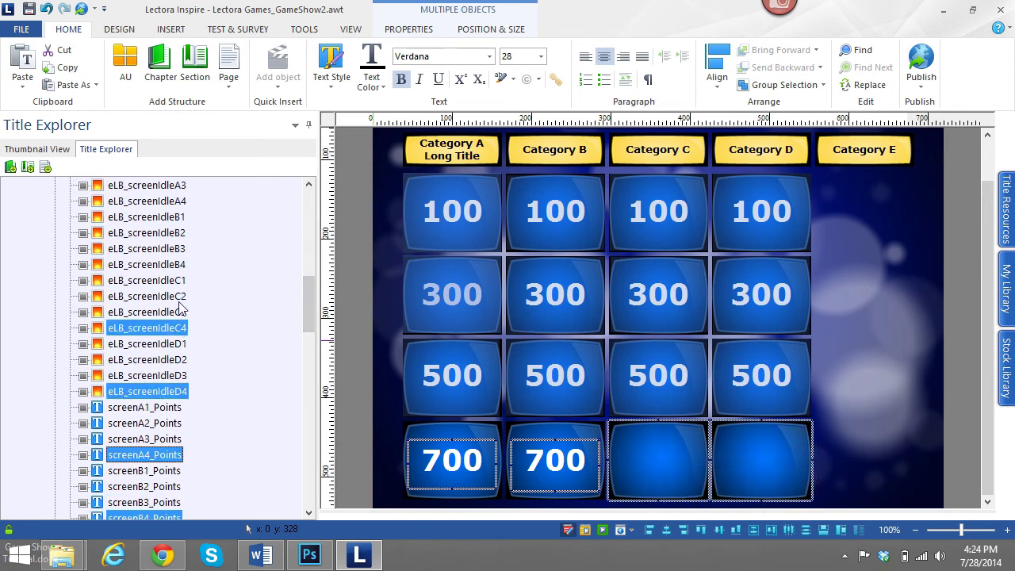
pyautogui.keyDown('ctrl'); pyautogui.click(183, 266); pyautogui.keyUp('ctrl')
pyautogui.press('Delete')
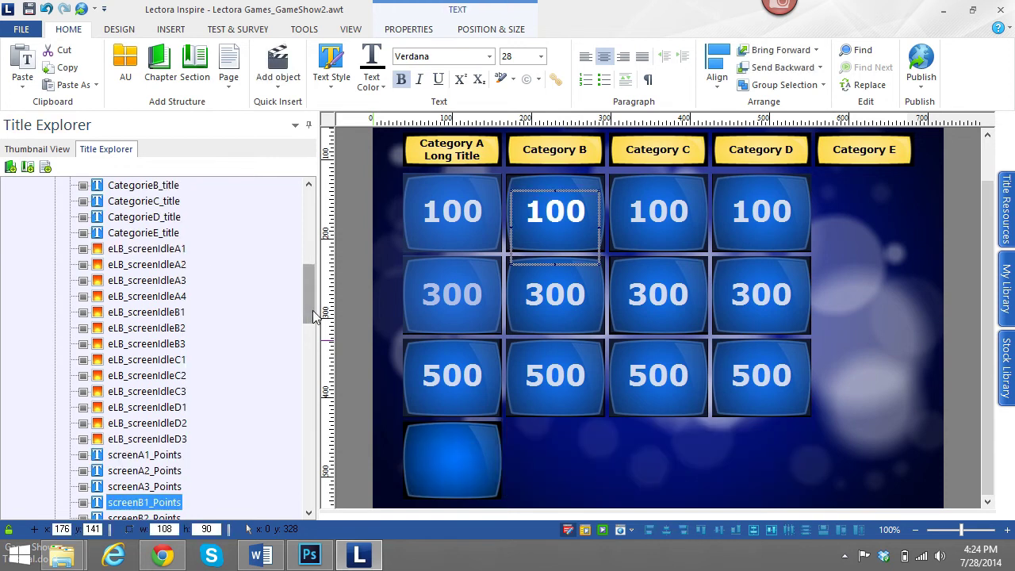
pyautogui.scroll(2, 309, 309)
pyautogui.click(178, 377)
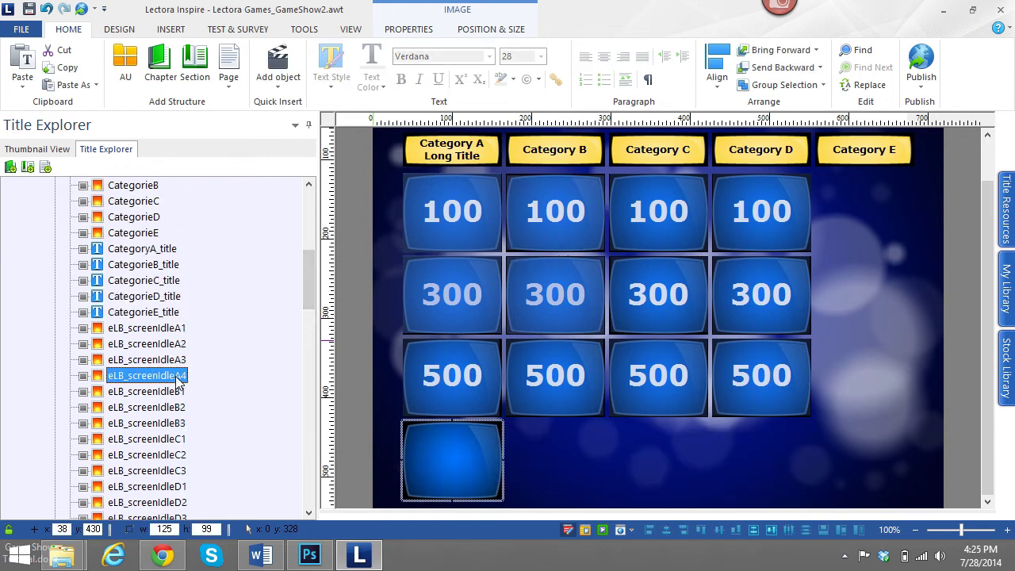
pyautogui.press('Delete')
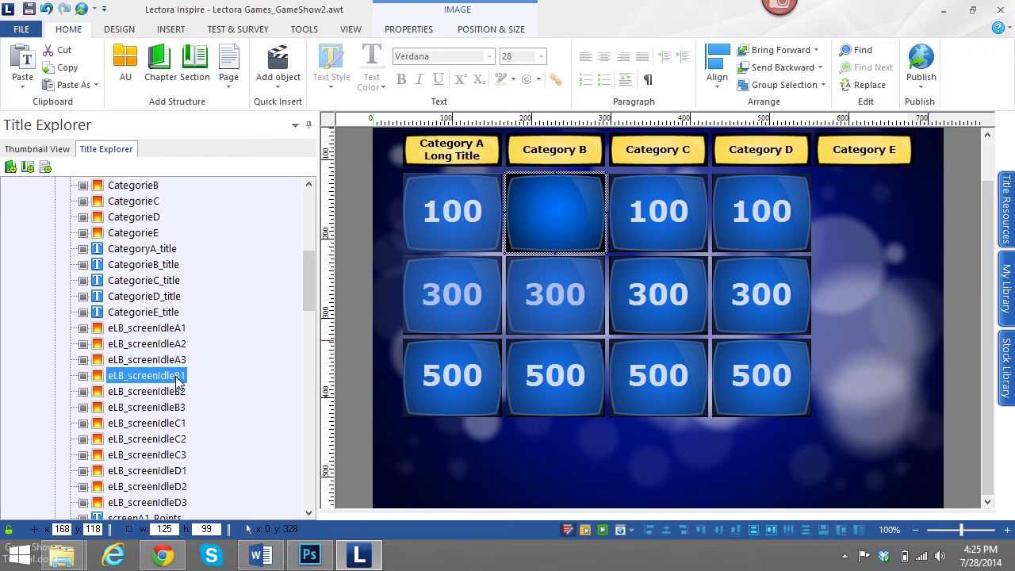
# Delete the CategorieE_title text and the CategorieE header image
pyautogui.click(138, 313)
pyautogui.press('Delete')
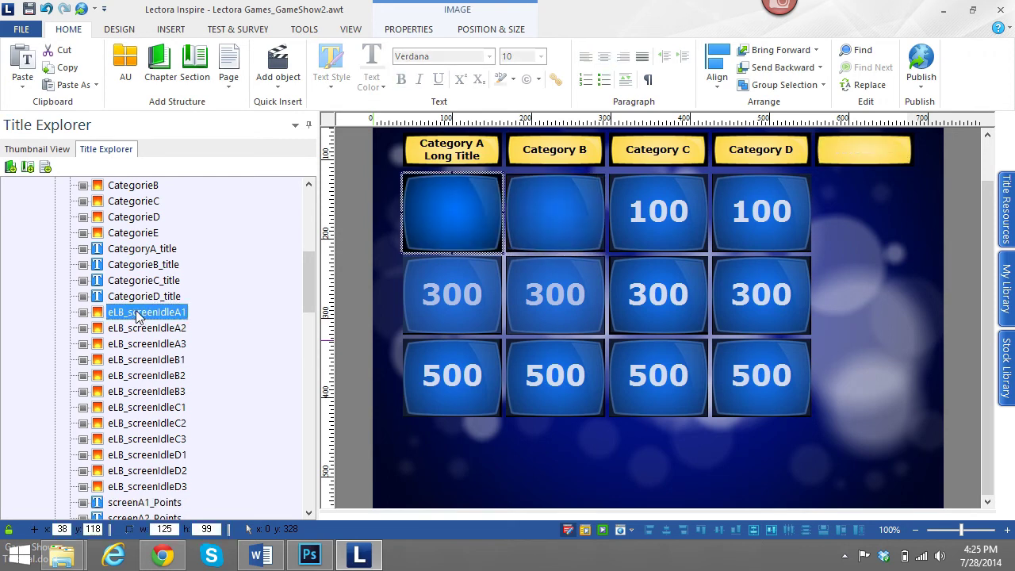
pyautogui.click(121, 233)
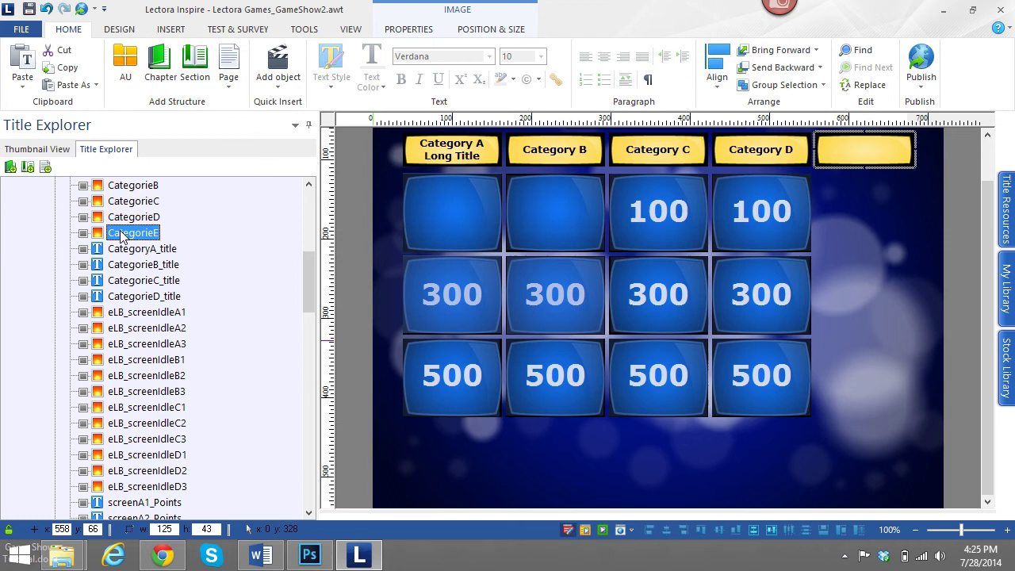
pyautogui.press('Delete')
# Collapse the GameBoard and GameBoard Buttons groups in the Title Explorer
pyautogui.scroll(2, 308, 280)
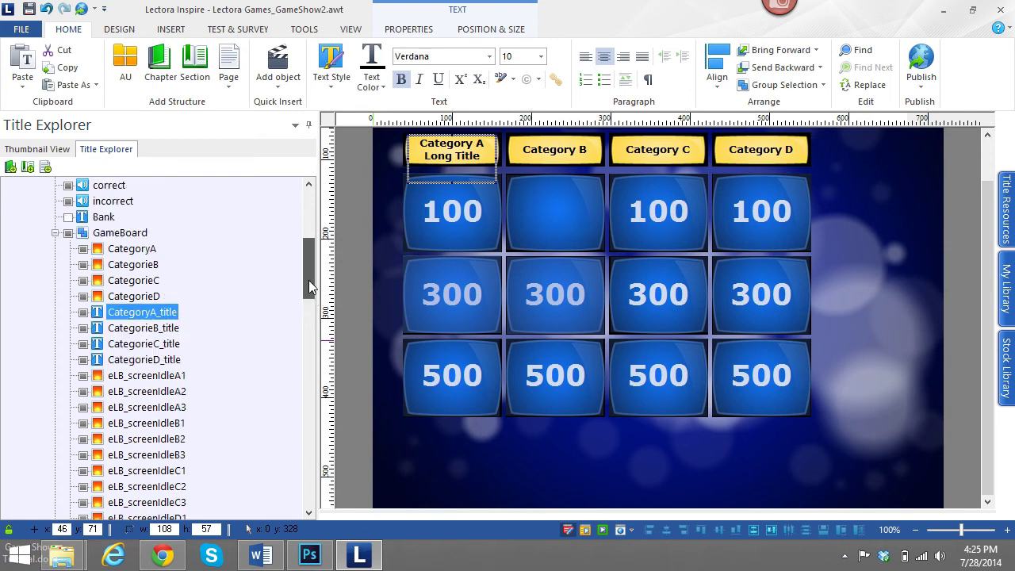
pyautogui.scroll(1, 309, 279)
pyautogui.click(53, 265)
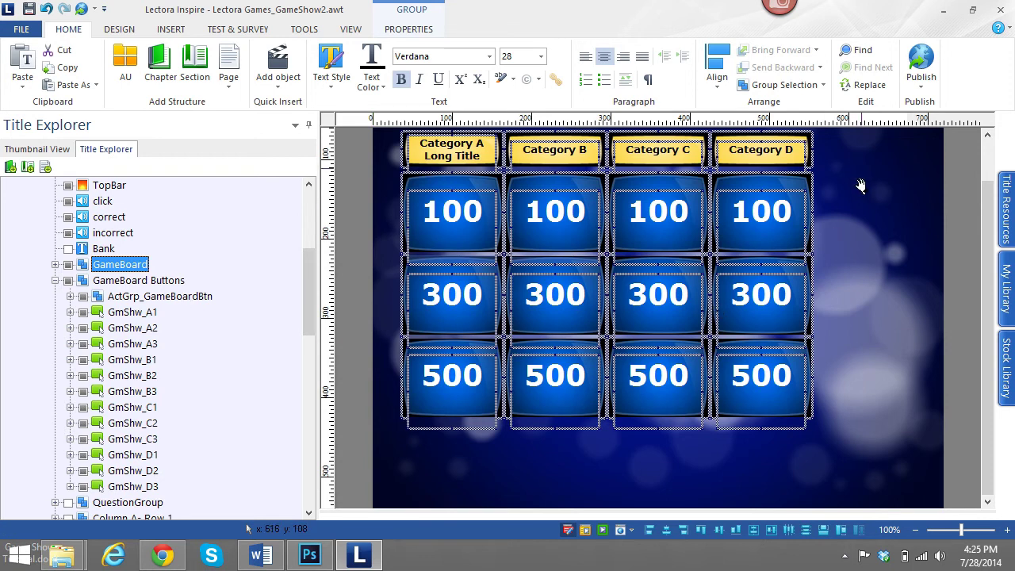
pyautogui.click(55, 280)
# Center the GameBoard and GameBoard Buttons groups together horizontally on the page
pyautogui.keyDown('ctrl'); pyautogui.click(89, 282); pyautogui.keyUp('ctrl')
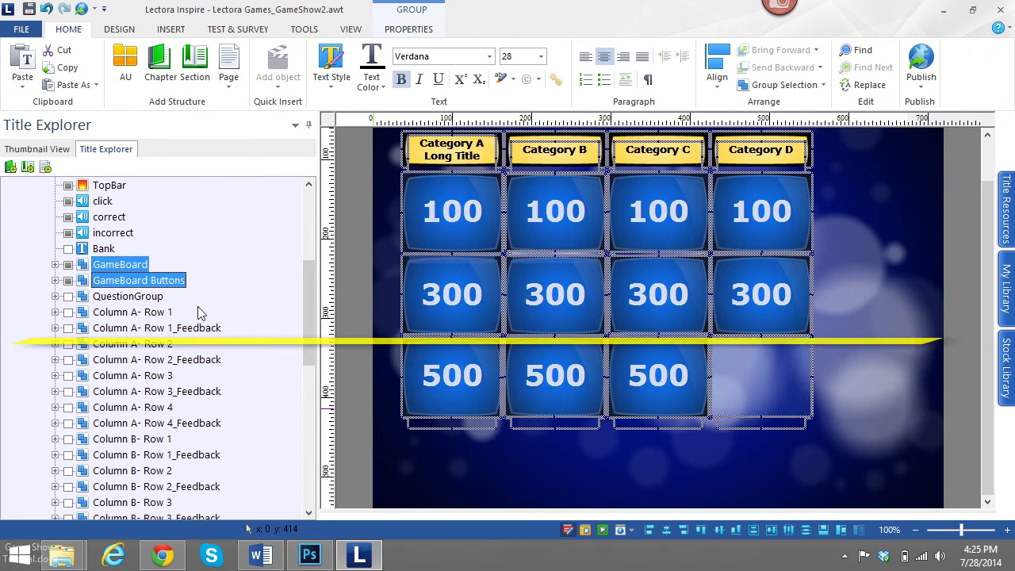
pyautogui.scroll(1, 991, 326)
pyautogui.scroll(3, 992, 325)
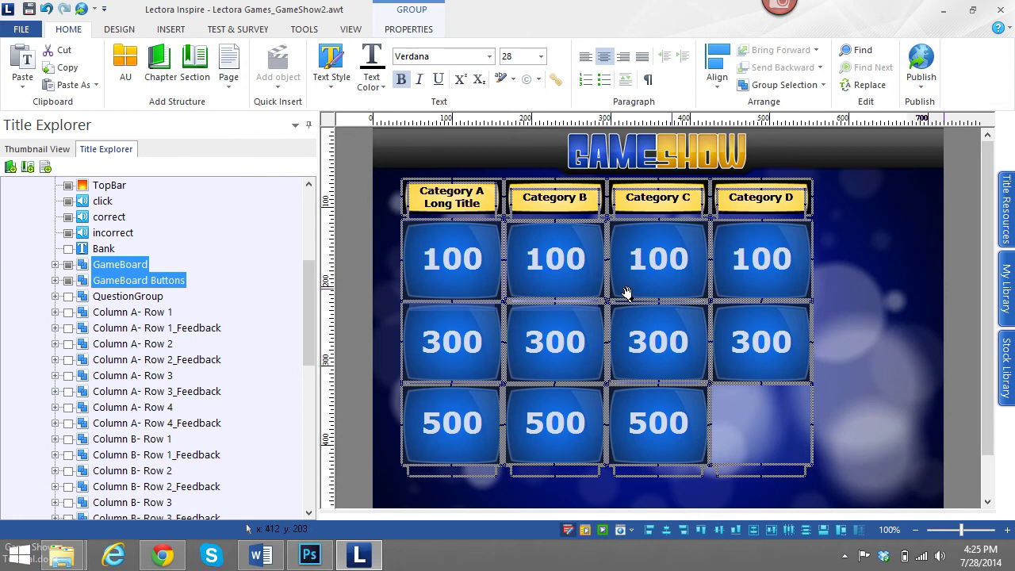
pyautogui.click(696, 168)
pyautogui.click(123, 269)
pyautogui.keyDown('ctrl'); pyautogui.click(127, 282); pyautogui.keyUp('ctrl')
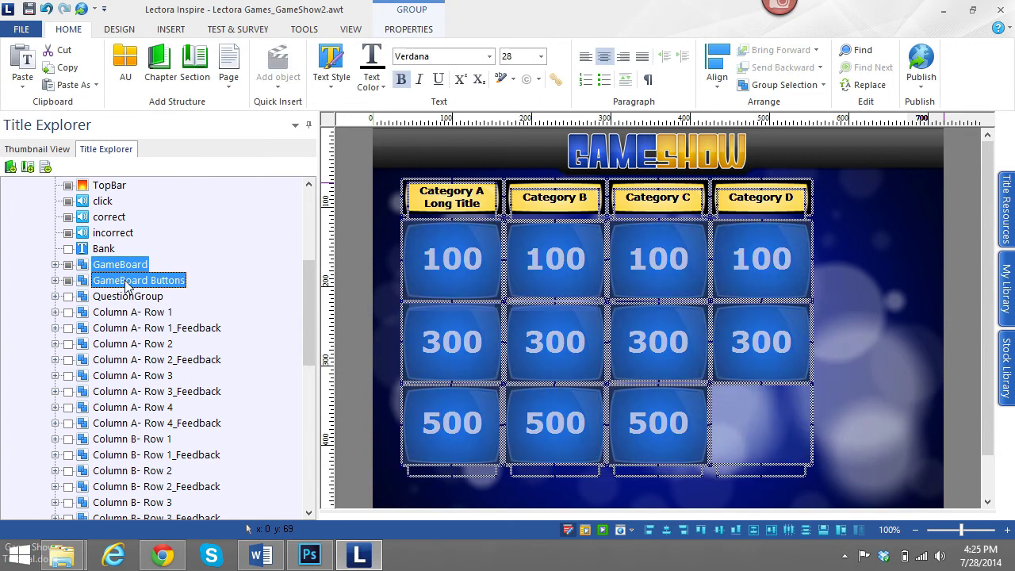
pyautogui.click(720, 89)
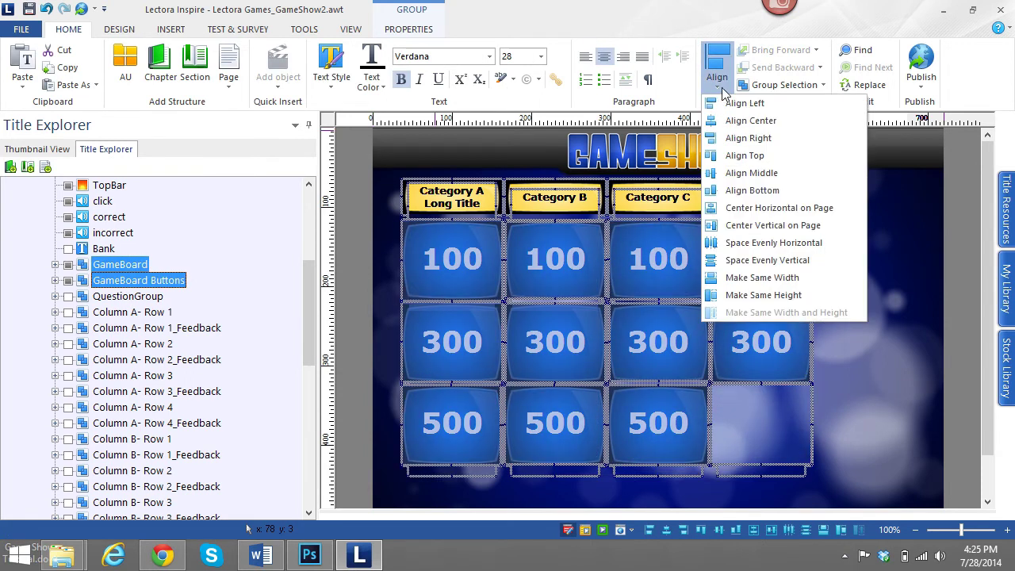
pyautogui.click(738, 208)
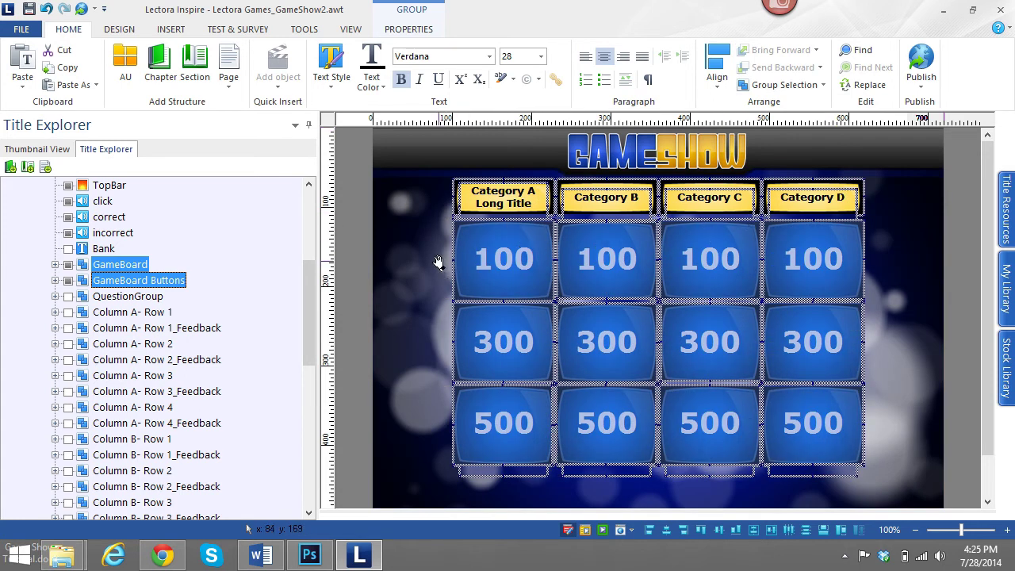
# Nudge the GameBoard and GameBoard Buttons groups together about 30 pixels down the page
pyautogui.moveTo(988, 343)
pyautogui.mouseDown()
pyautogui.moveTo(985, 394)
pyautogui.moveTo(984, 359)
pyautogui.mouseUp()
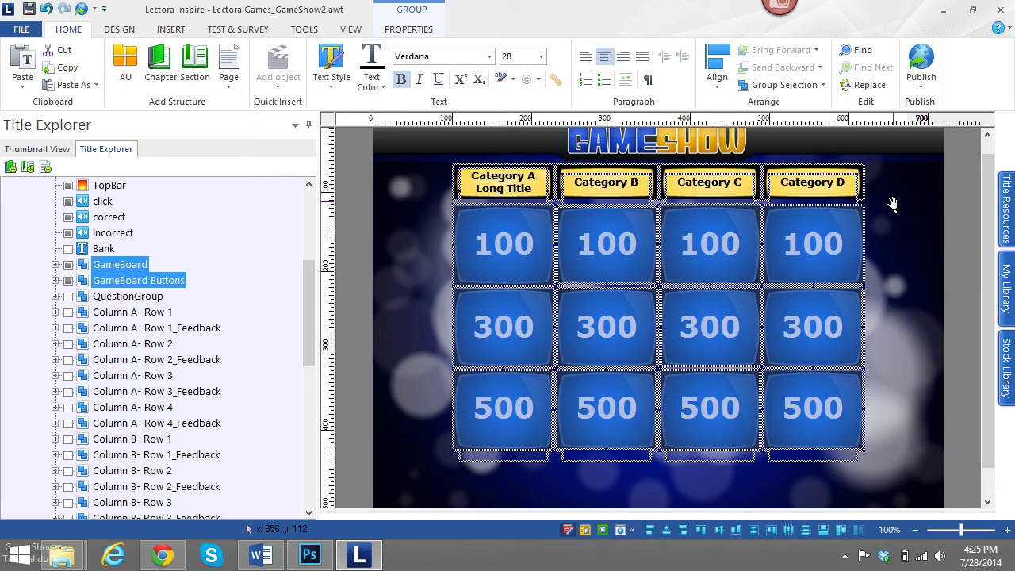
pyautogui.press('Down')
pyautogui.press('Down')
pyautogui.press('Down')
pyautogui.press('Down')
pyautogui.press('Down')
pyautogui.press('Down')
pyautogui.press('Down')
pyautogui.press('Down')
pyautogui.press('Down')
pyautogui.press('Down')
pyautogui.press('Down')
pyautogui.press('Down')
pyautogui.press('Down')
pyautogui.press('Down')
pyautogui.press('Down')
pyautogui.press('Down')
pyautogui.press('Down')
pyautogui.press('Down')
pyautogui.press('Down')
pyautogui.press('Down')
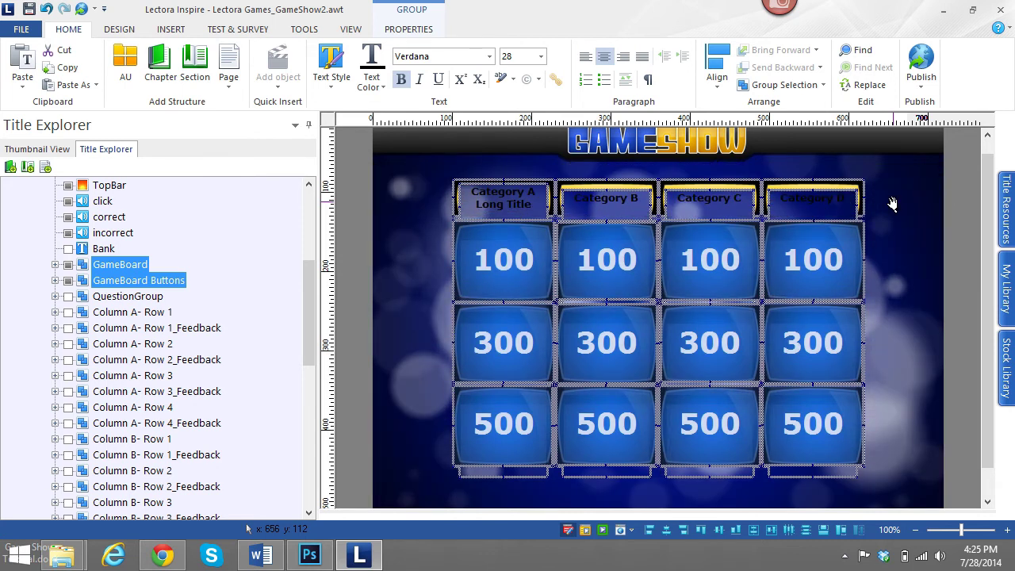
pyautogui.press('Down')
pyautogui.press('Down')
pyautogui.press('Down')
pyautogui.press('Down')
pyautogui.press('Down')
pyautogui.press('Down')
pyautogui.press('Down')
pyautogui.press('Down')
pyautogui.press('Down')
pyautogui.press('Down')
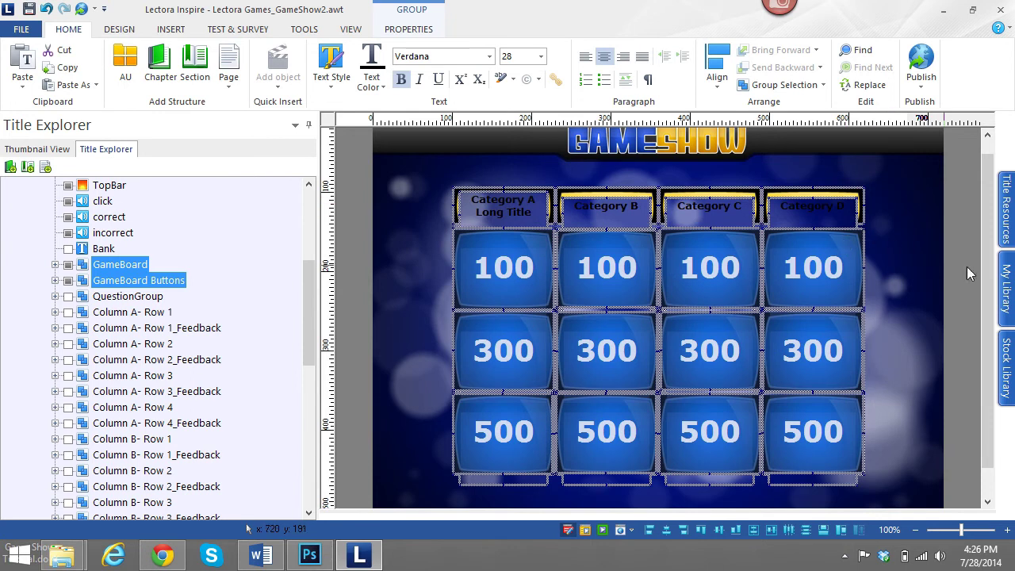
pyautogui.scroll(-3, 991, 283)
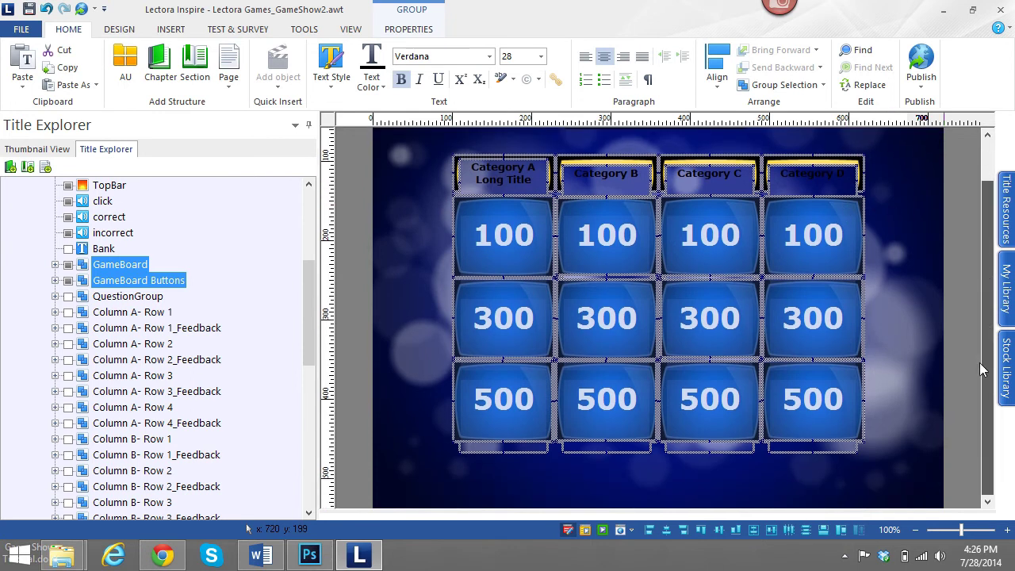
pyautogui.scroll(2, 972, 306)
pyautogui.scroll(-3, 978, 292)
pyautogui.scroll(3, 981, 279)
pyautogui.scroll(-1, 978, 285)
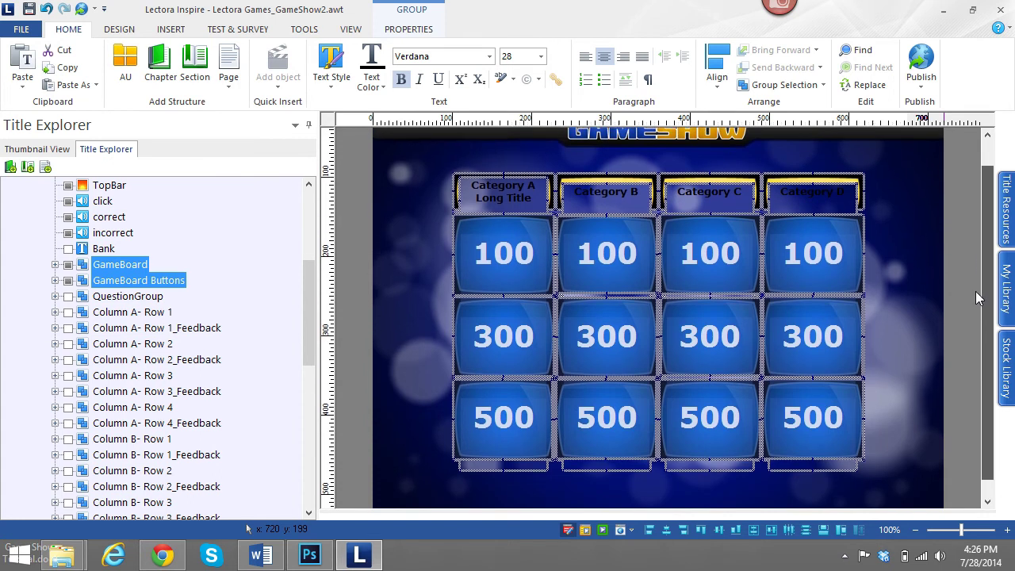
pyautogui.scroll(-1, 976, 294)
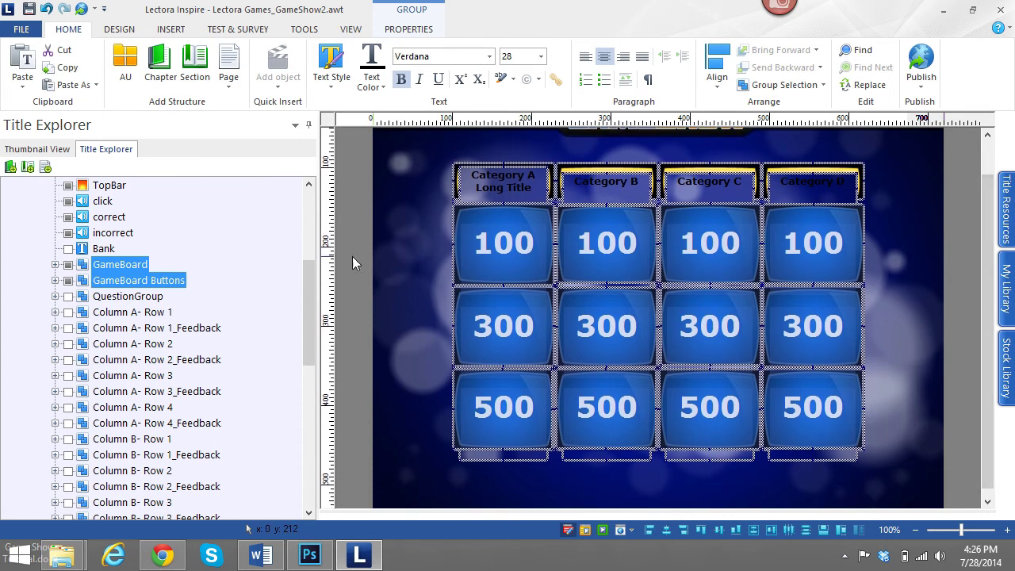
pyautogui.scroll(1, 303, 294)
pyautogui.scroll(-3, 307, 298)
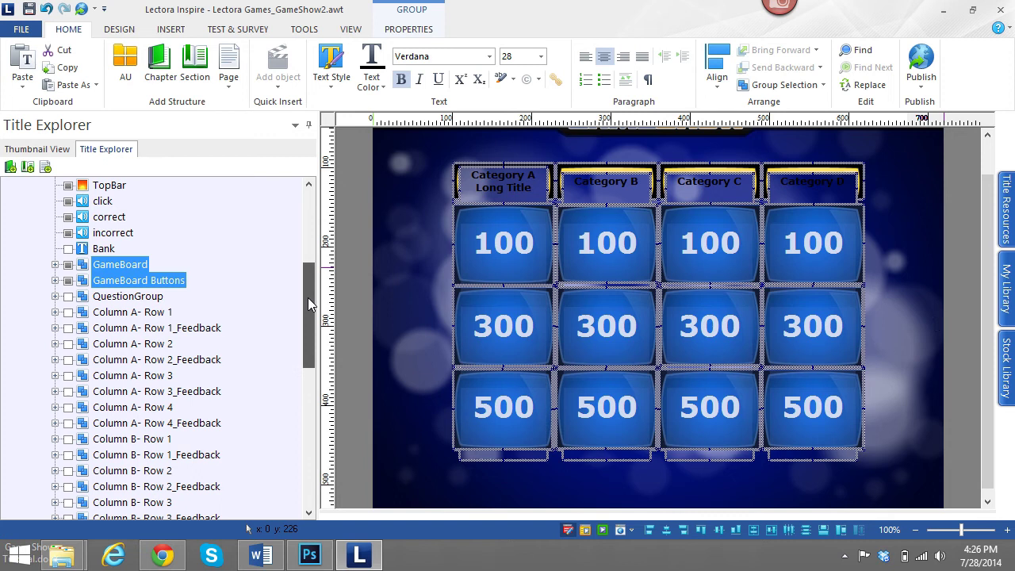
# Delete all Column E question and feedback groups, from Column E- Row 1 through Column E- Row 4_Feedback
pyautogui.moveTo(303, 331); pyautogui.dragTo(310, 473)
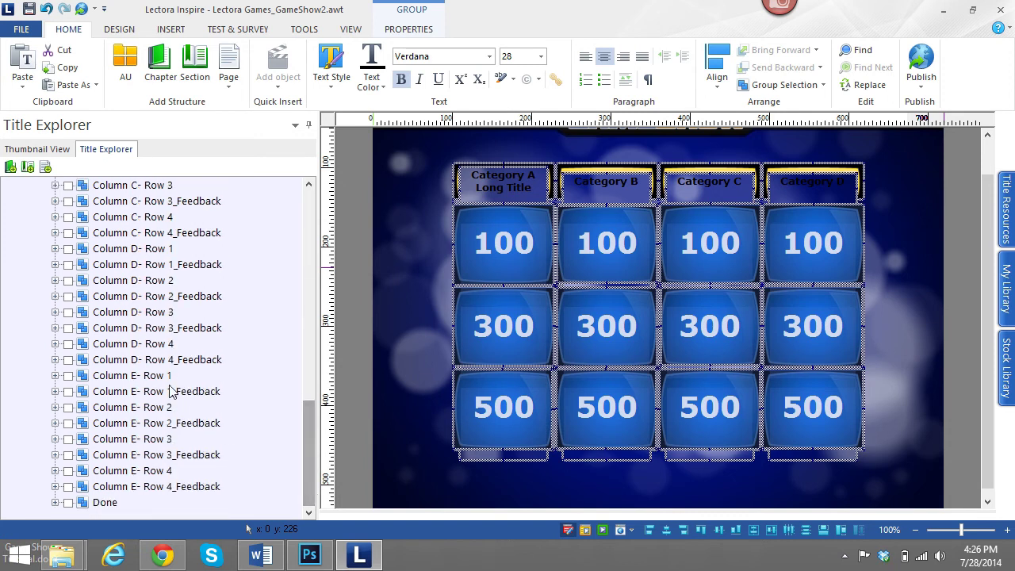
pyautogui.click(161, 378)
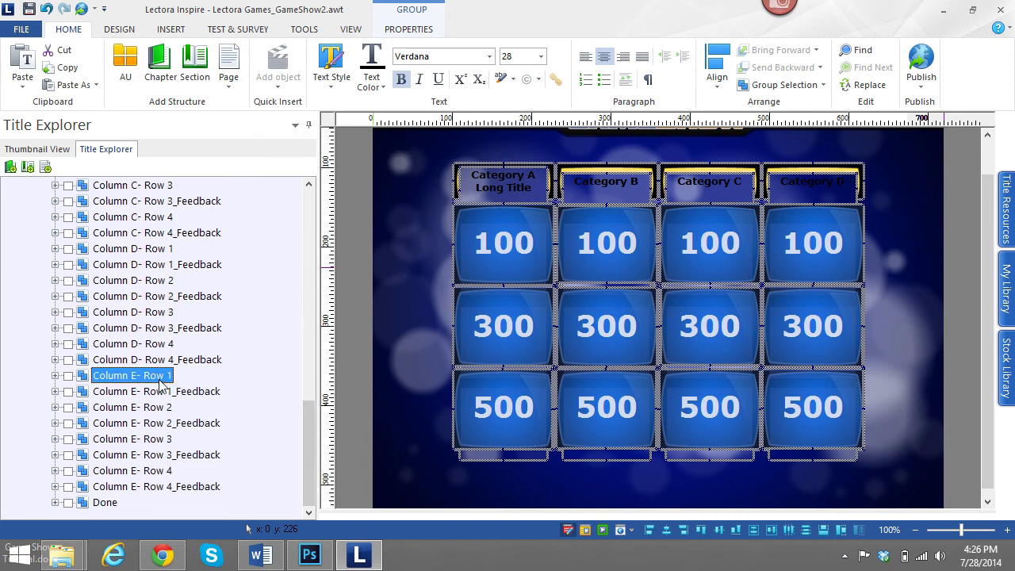
pyautogui.keyDown('shift'); pyautogui.click(154, 487); pyautogui.keyUp('shift')
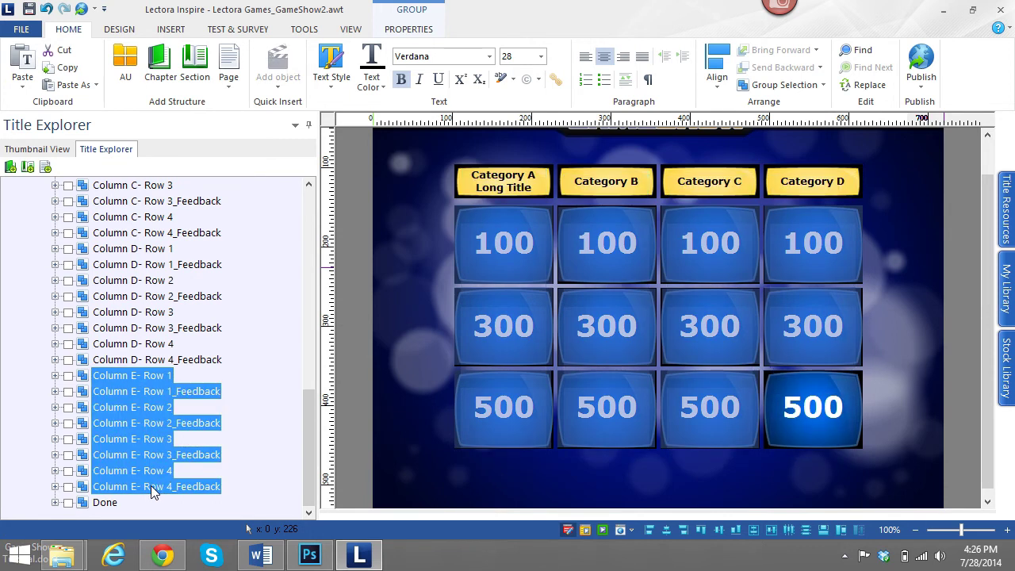
pyautogui.press('Delete')
# Delete the Row 4 question and Row 4_Feedback groups of Columns A, B, C and D
pyautogui.click(161, 471)
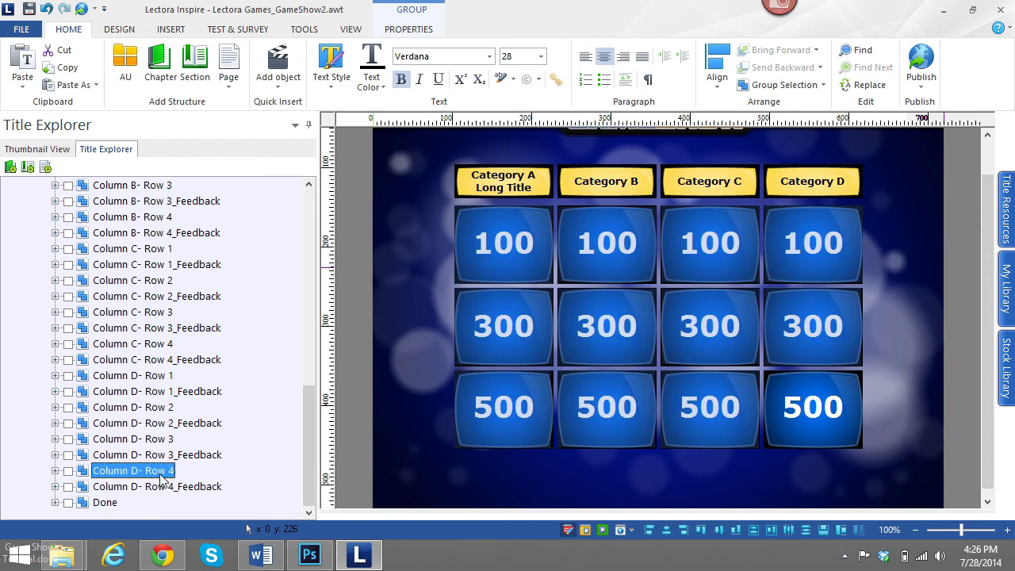
pyautogui.keyDown('ctrl'); pyautogui.click(154, 492); pyautogui.keyUp('ctrl')
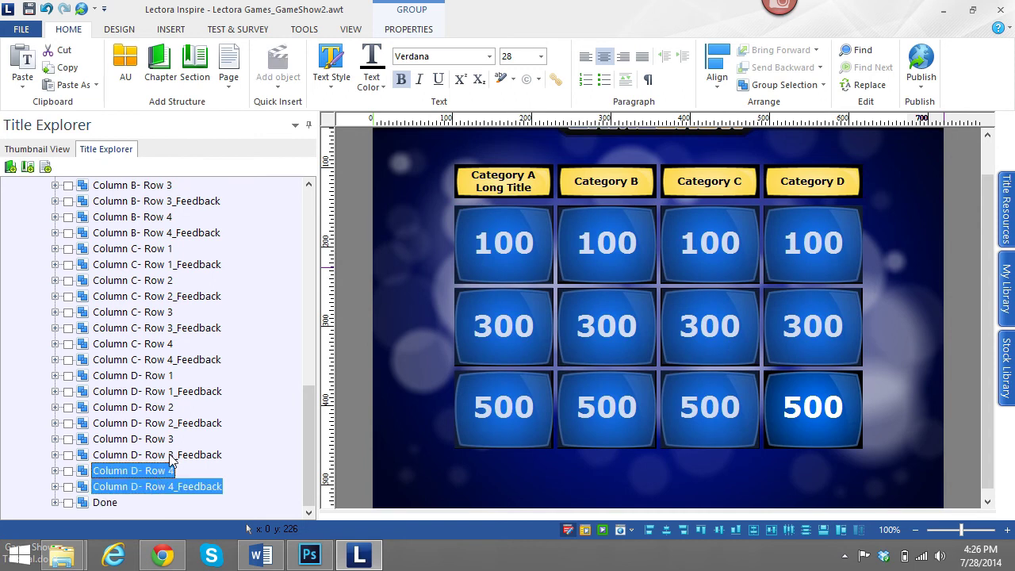
pyautogui.keyDown('ctrl'); pyautogui.click(176, 361); pyautogui.keyUp('ctrl')
pyautogui.keyDown('ctrl'); pyautogui.click(168, 344); pyautogui.keyUp('ctrl')
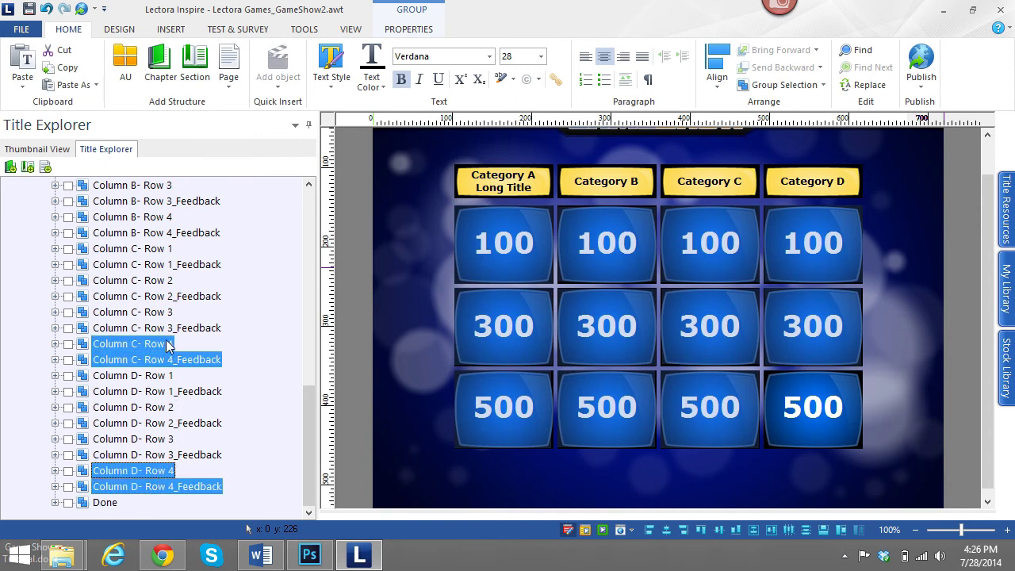
pyautogui.keyDown('ctrl'); pyautogui.click(168, 233); pyautogui.keyUp('ctrl')
pyautogui.keyDown('ctrl'); pyautogui.click(165, 217); pyautogui.keyUp('ctrl')
pyautogui.scroll(5, 222, 353)
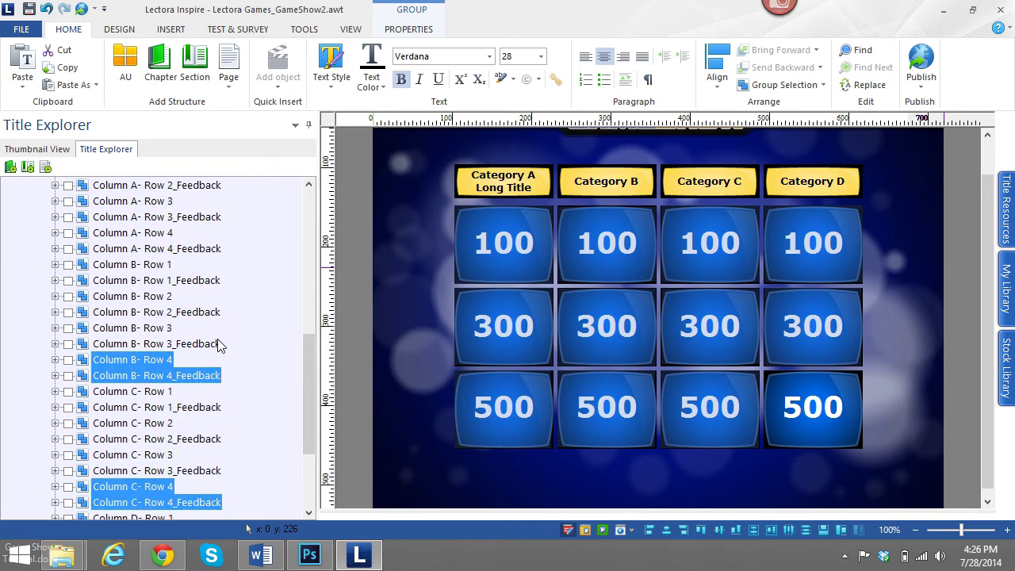
pyautogui.scroll(1, 226, 374)
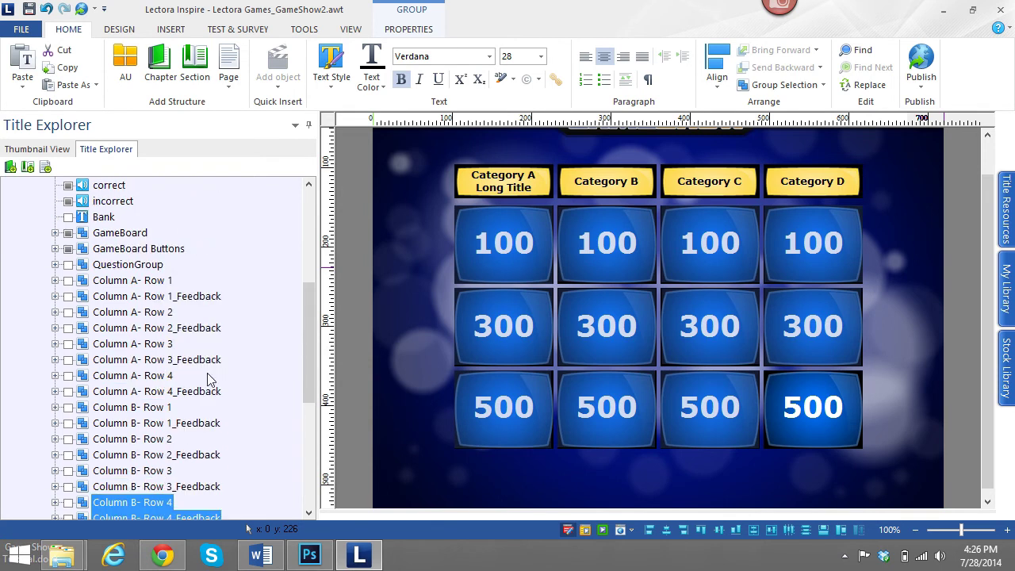
pyautogui.keyDown('ctrl'); pyautogui.click(145, 393); pyautogui.keyUp('ctrl')
pyautogui.keyDown('ctrl'); pyautogui.click(146, 375); pyautogui.keyUp('ctrl')
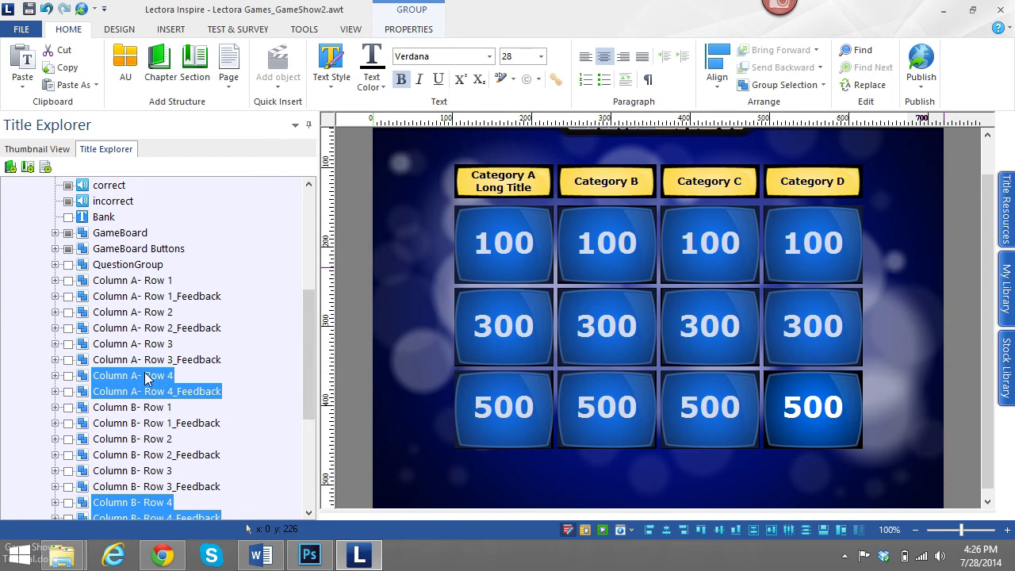
pyautogui.hotkey('ctrl', 'g')
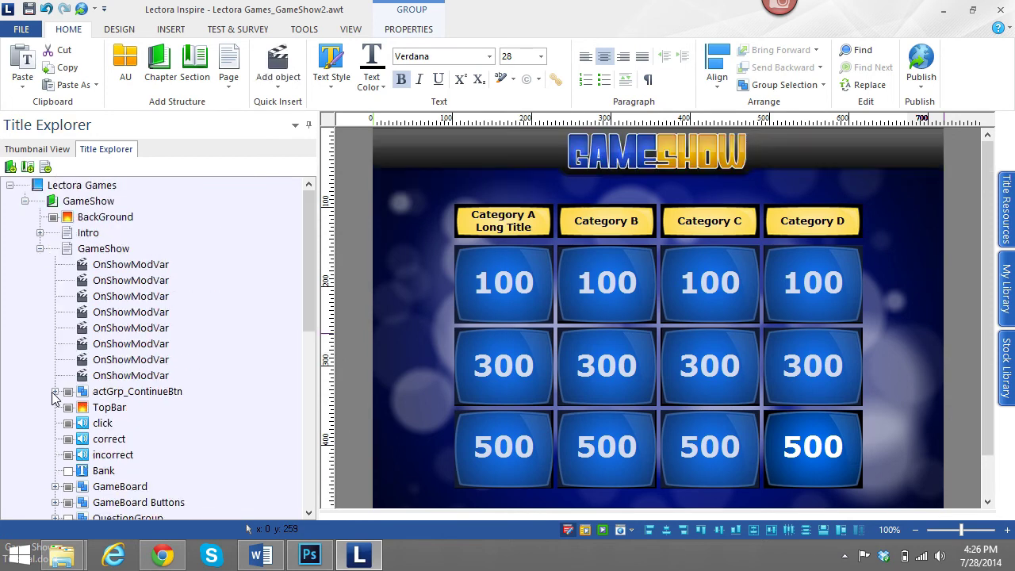
# In actGrp_ContinueBtn, set the condition of the CHANGE_"IF"_#OF_USED_Q's action to eLB_QsAnswered Less Than 6
pyautogui.click(54, 392)
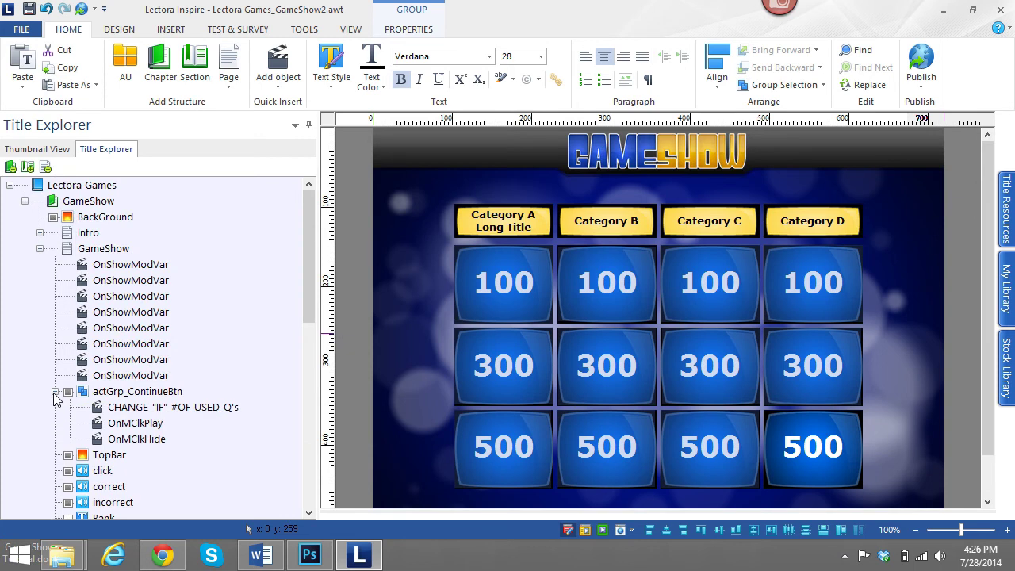
pyautogui.click(178, 409)
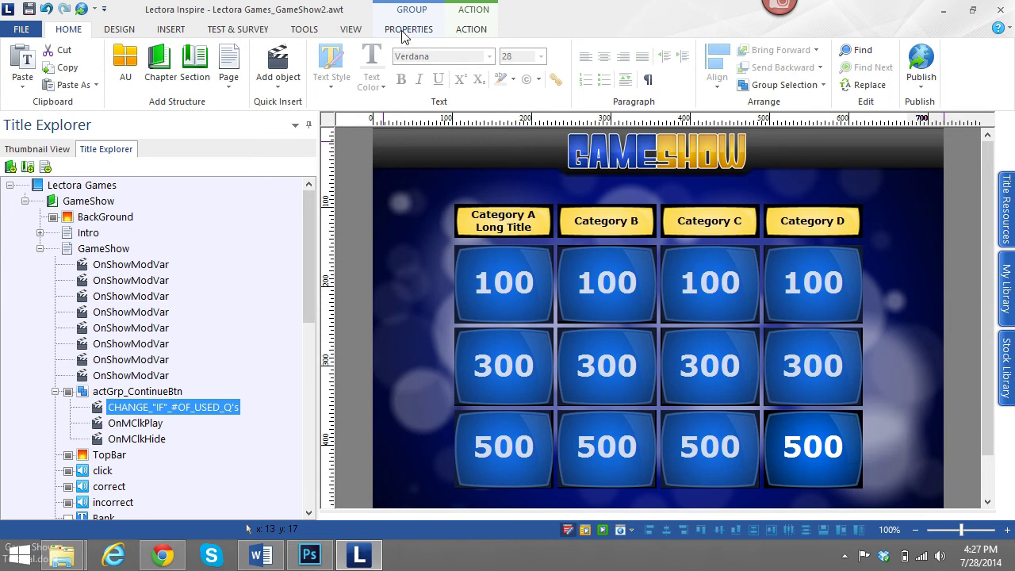
pyautogui.click(463, 32)
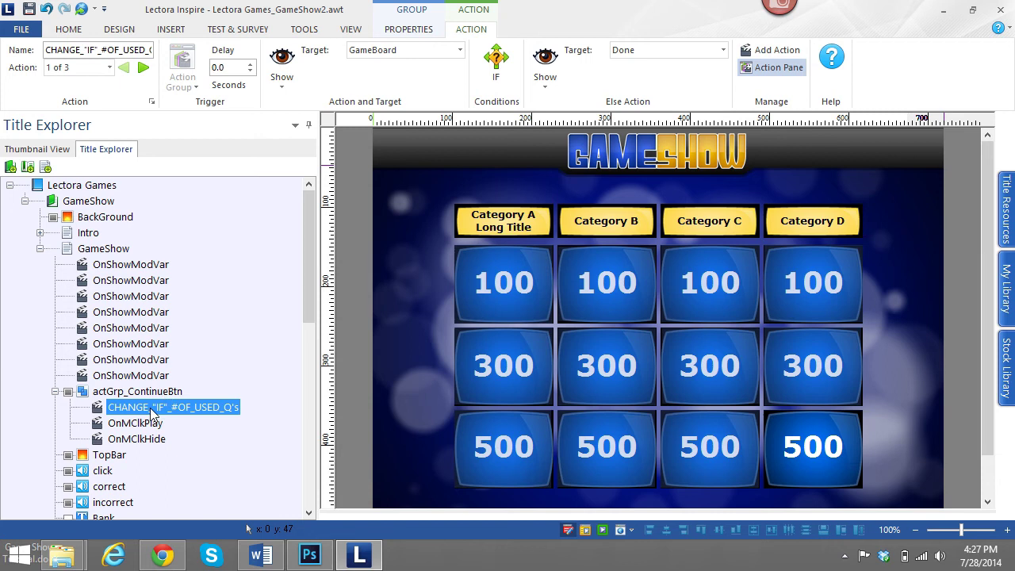
pyautogui.click(499, 64)
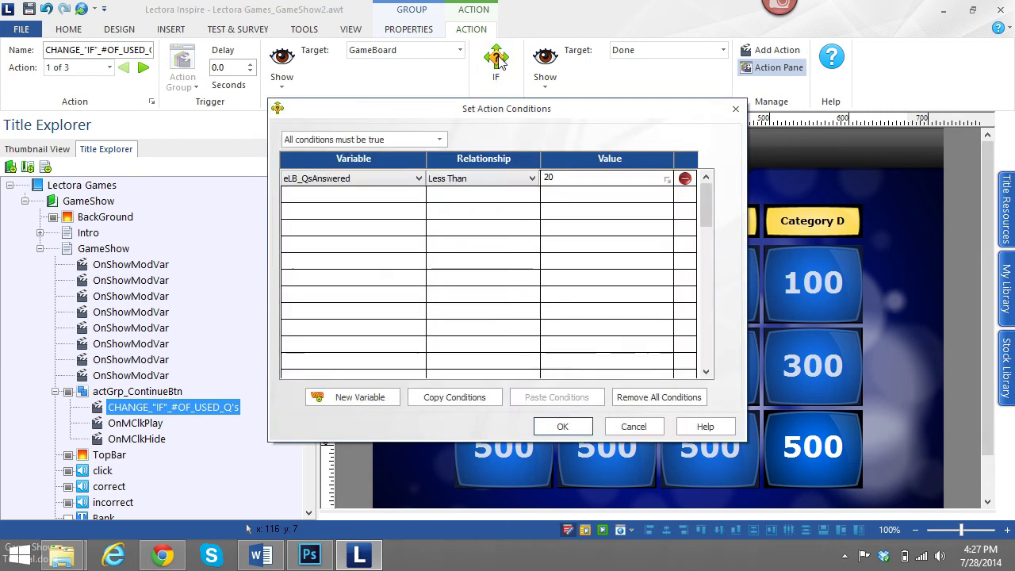
pyautogui.doubleClick(547, 176)
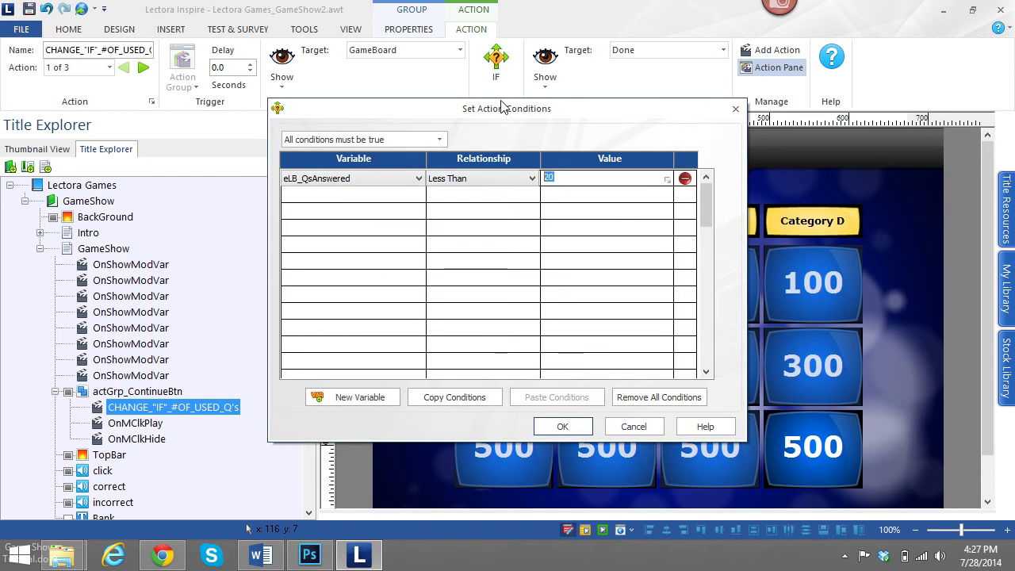
pyautogui.moveTo(505, 106); pyautogui.dragTo(250, 66)
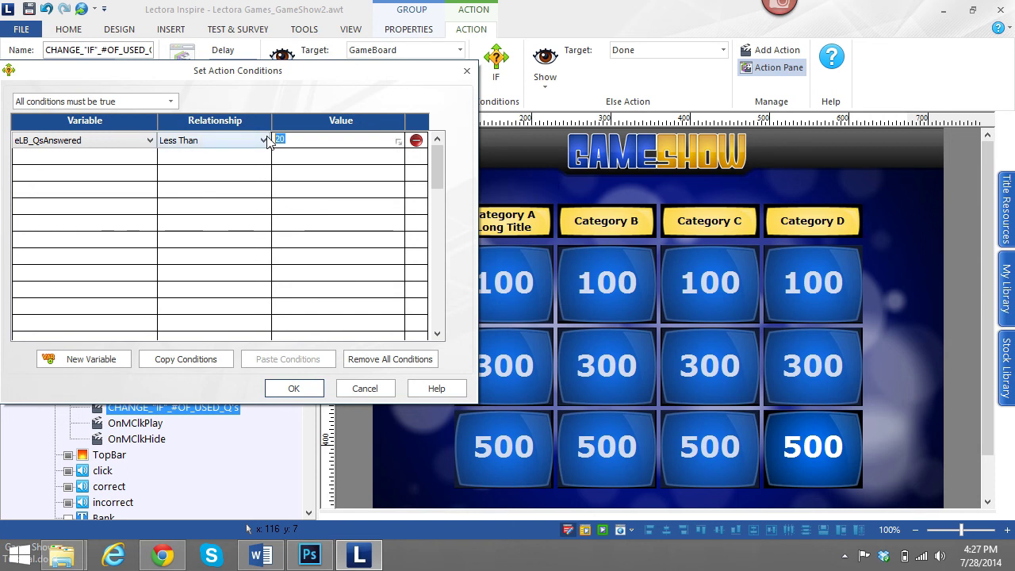
pyautogui.press('BackSpace')
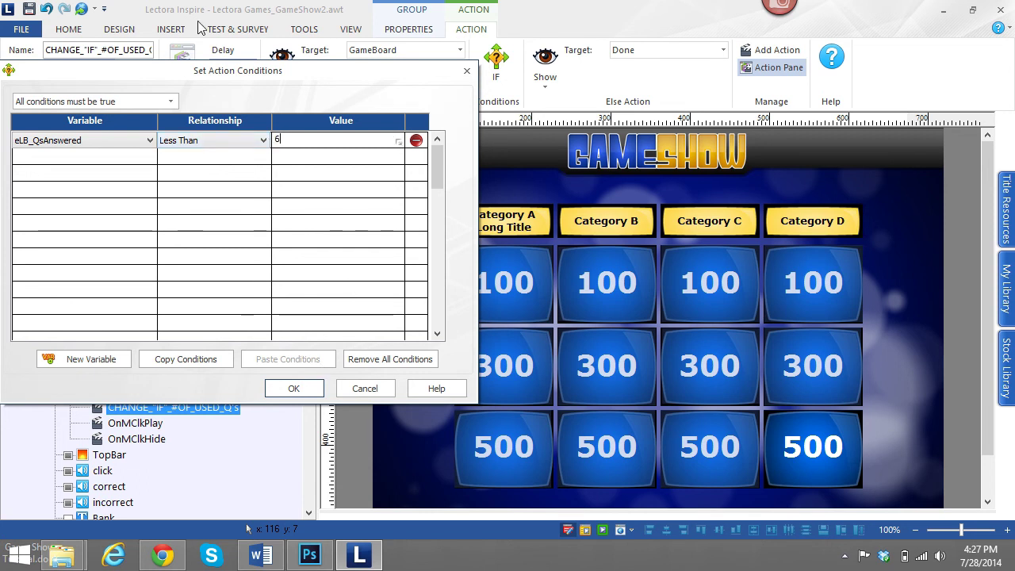
pyautogui.moveTo(232, 70); pyautogui.dragTo(261, 73)
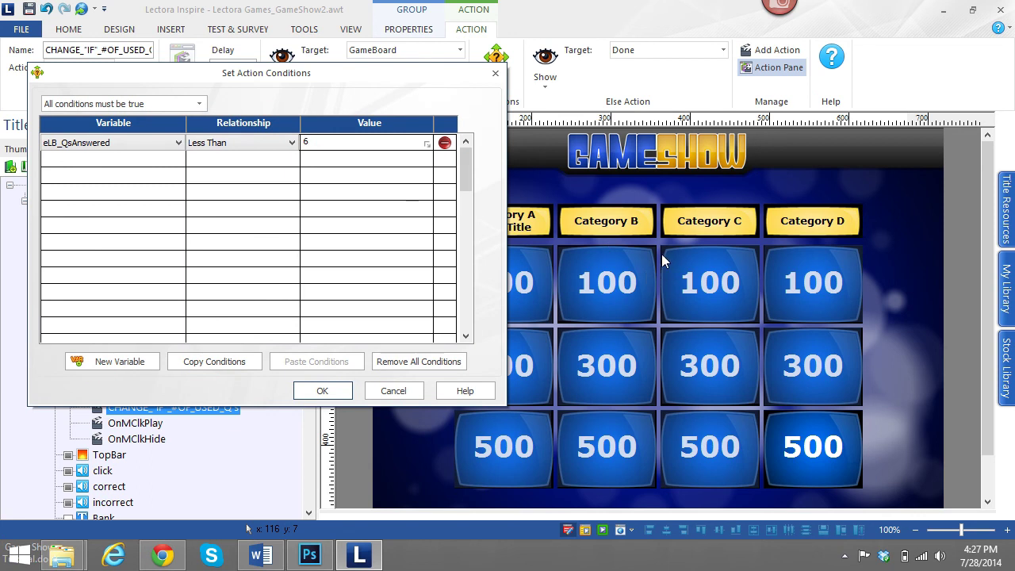
pyautogui.click(323, 392)
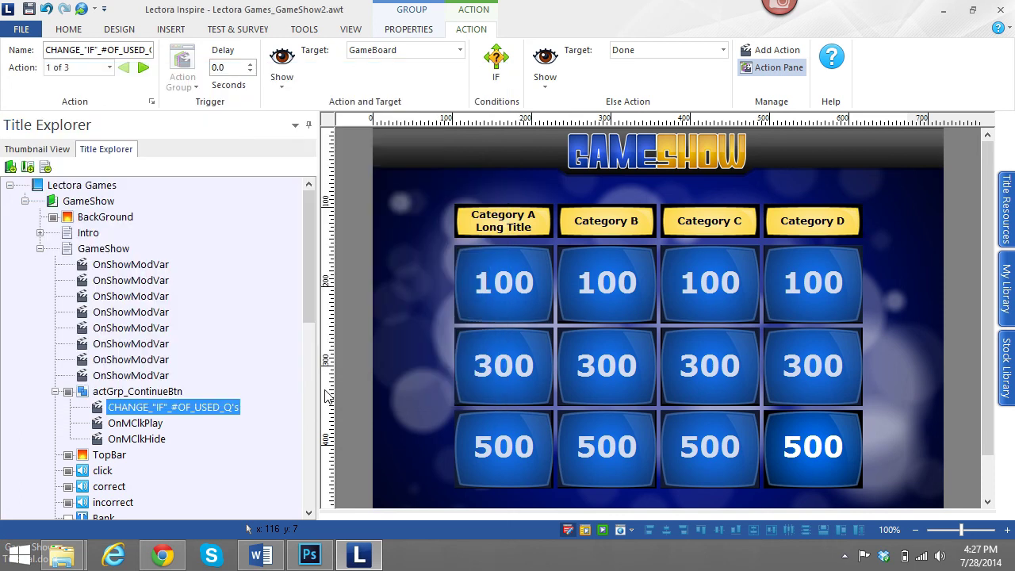
# Preview the GameShow page in Internet Explorer and allow its blocked content
pyautogui.moveTo(311, 234); pyautogui.dragTo(332, 72)
pyautogui.click(351, 29)
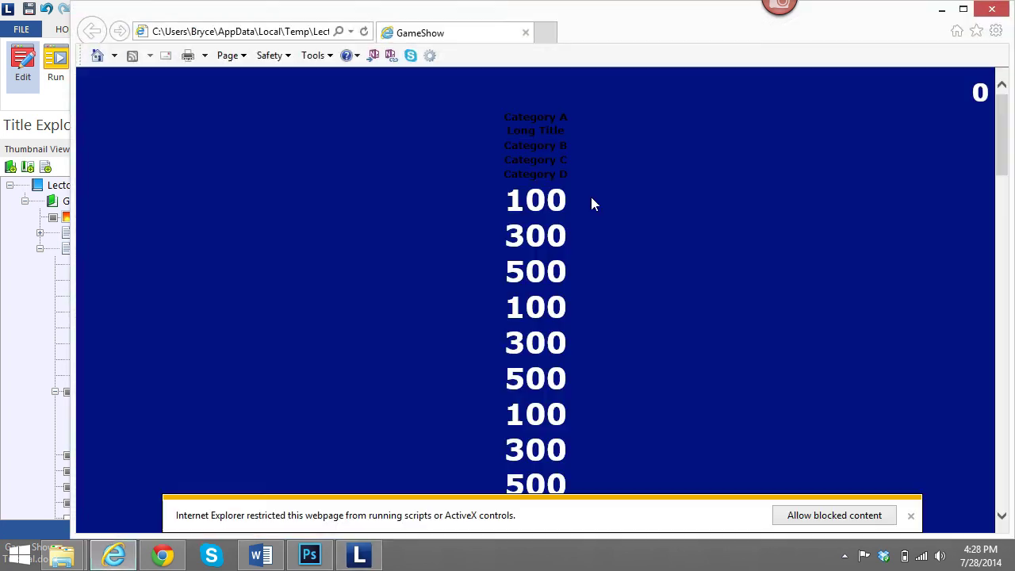
pyautogui.click(837, 517)
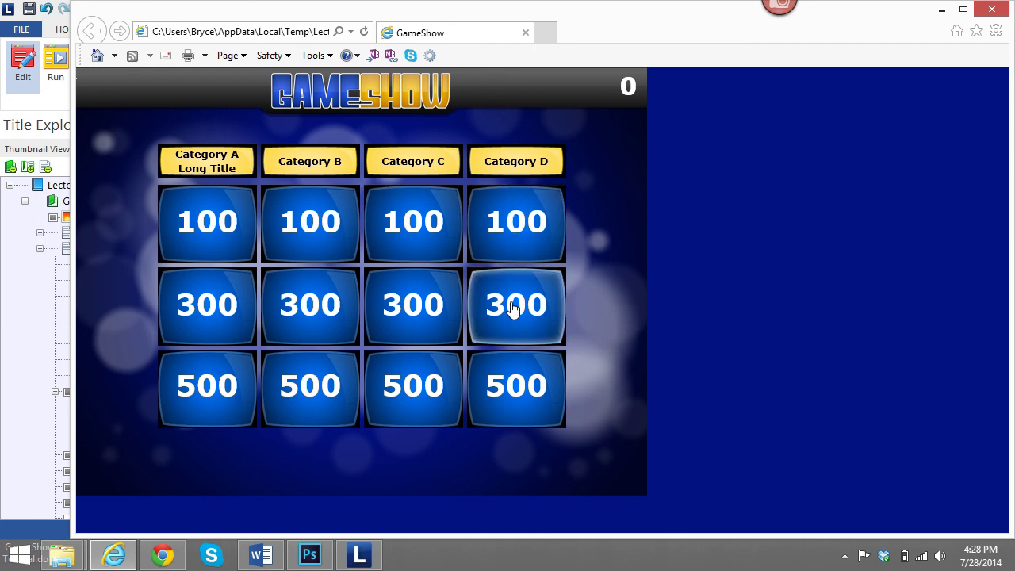
# Test the Category D 100 question by submitting both correct answers and continuing to the board
pyautogui.click(519, 230)
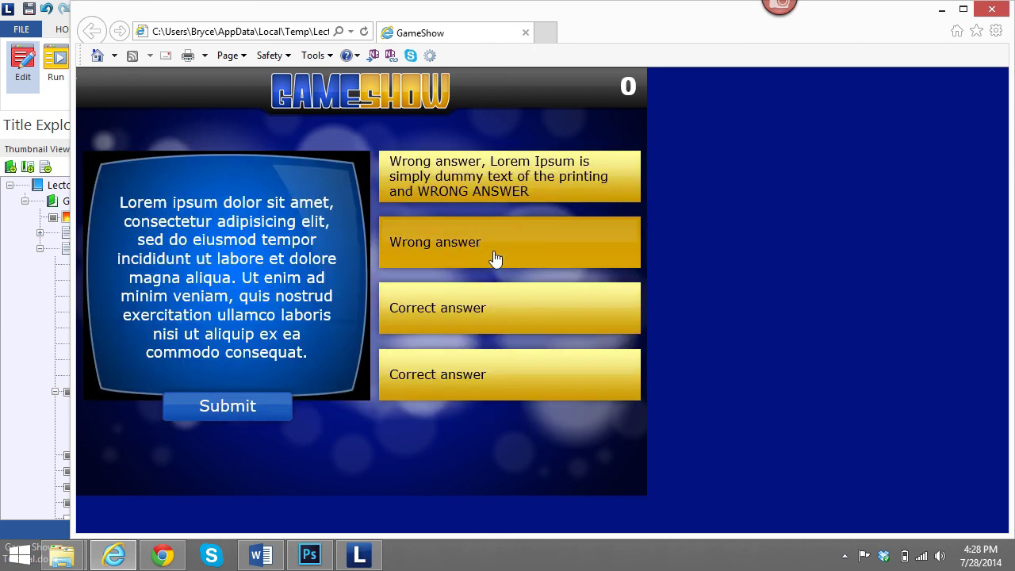
pyautogui.click(471, 314)
pyautogui.click(476, 378)
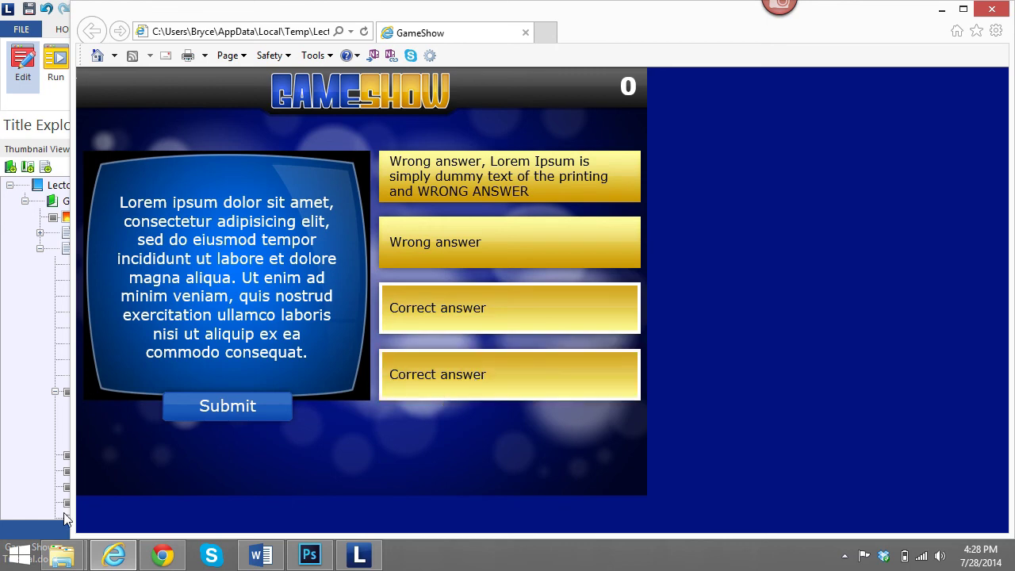
pyautogui.click(198, 407)
pyautogui.click(482, 377)
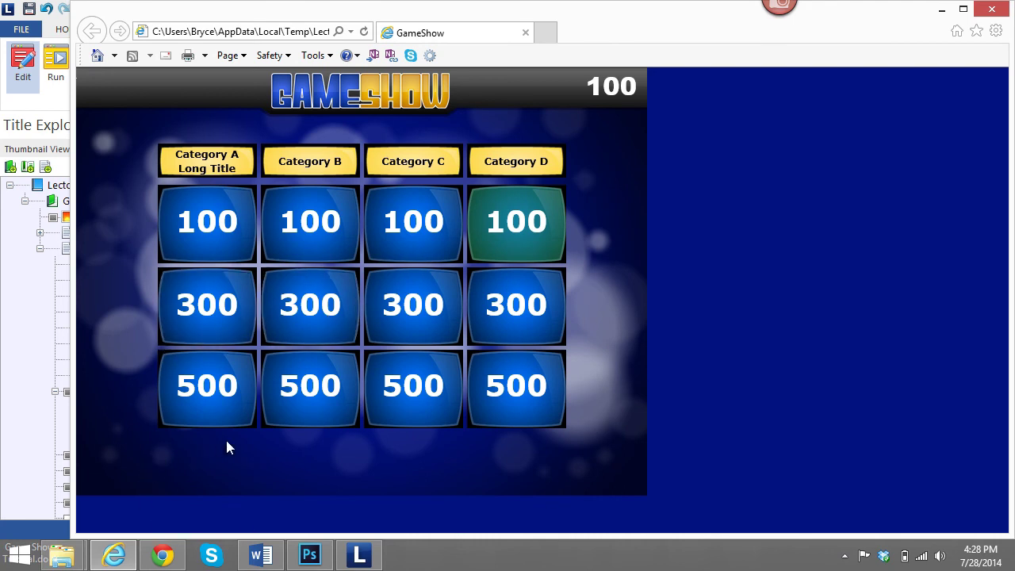
# Test the Category B 300 question with the correct answer and return to the board
pyautogui.click(286, 298)
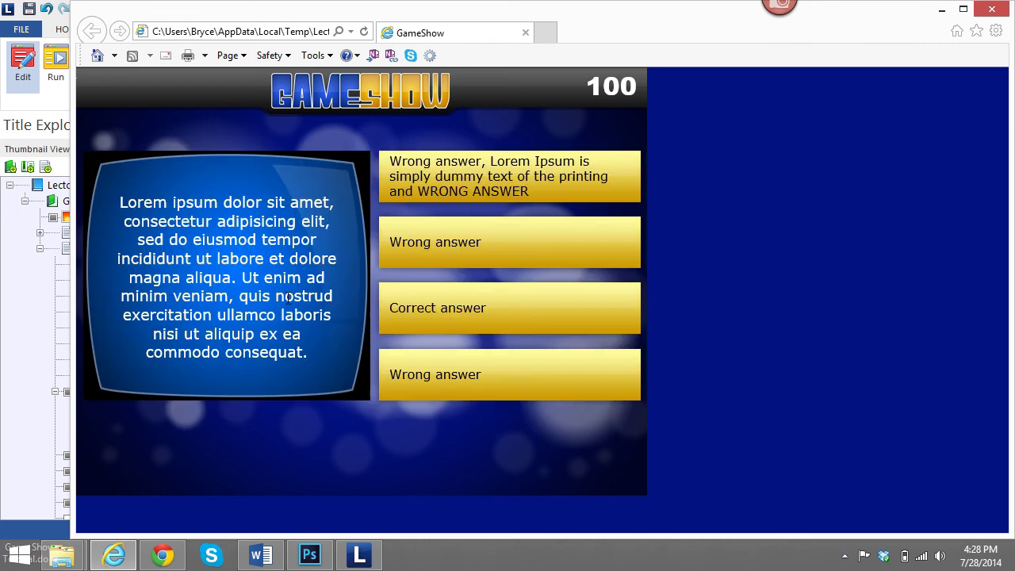
pyautogui.click(454, 305)
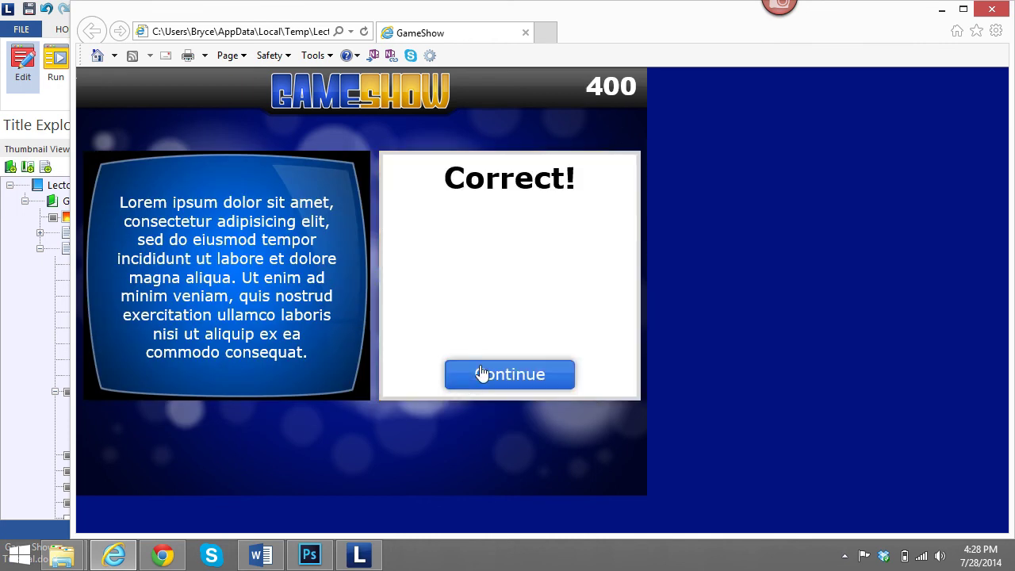
pyautogui.click(482, 374)
# Test the Category C 100 question by submitting both correct answers and continuing to the board
pyautogui.click(386, 230)
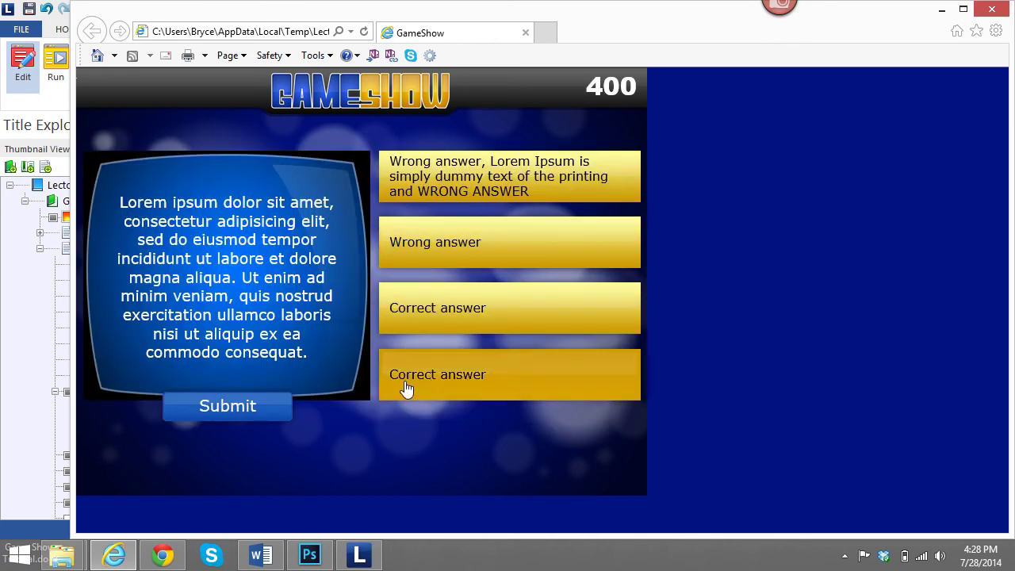
pyautogui.click(456, 287)
pyautogui.click(449, 381)
pyautogui.click(208, 412)
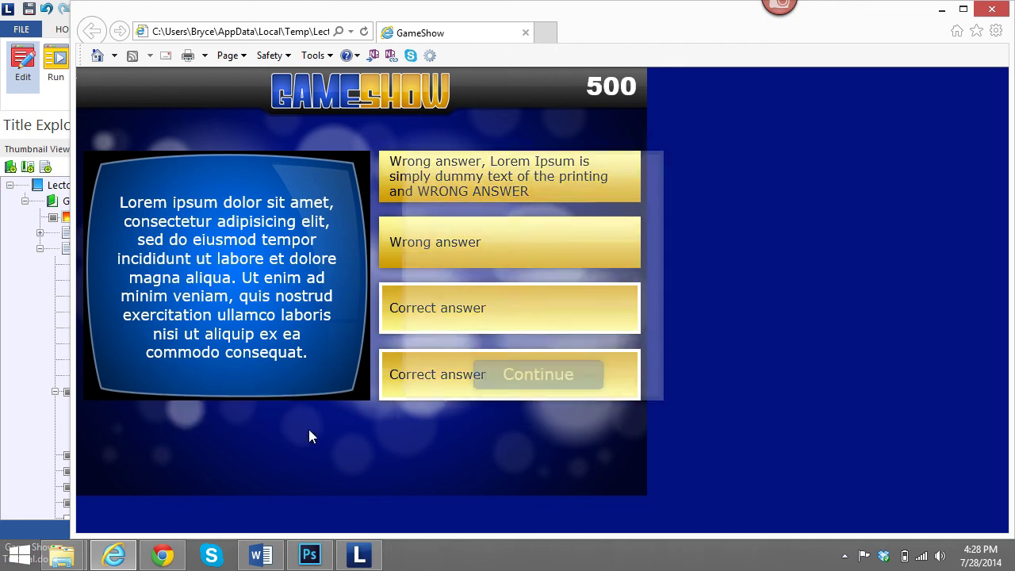
pyautogui.click(471, 384)
# Test the Category A 500 and Category D 300 questions with their first wrong answers, returning to the board after each
pyautogui.click(200, 386)
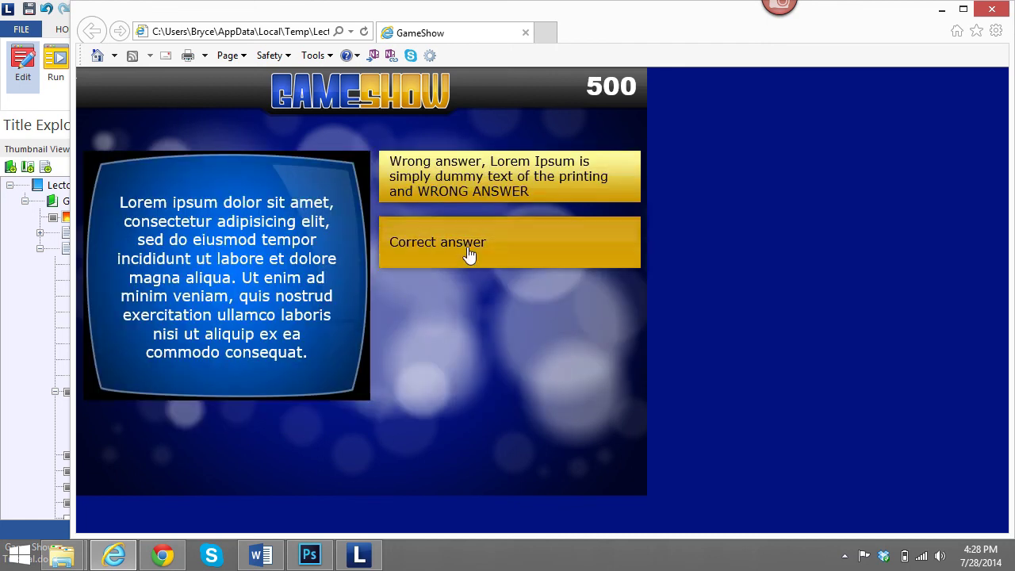
pyautogui.click(477, 184)
pyautogui.click(471, 384)
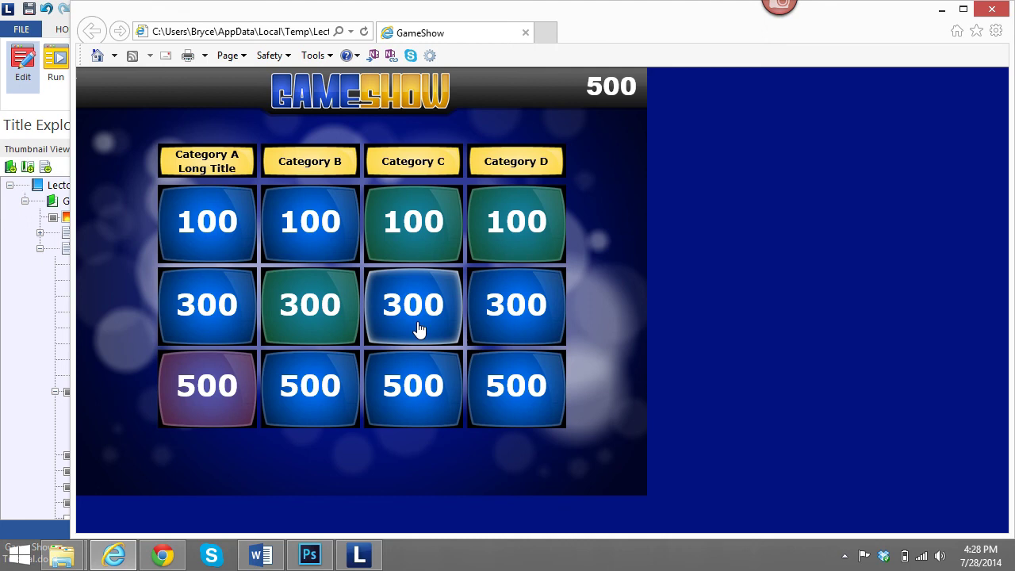
pyautogui.click(495, 340)
pyautogui.click(494, 174)
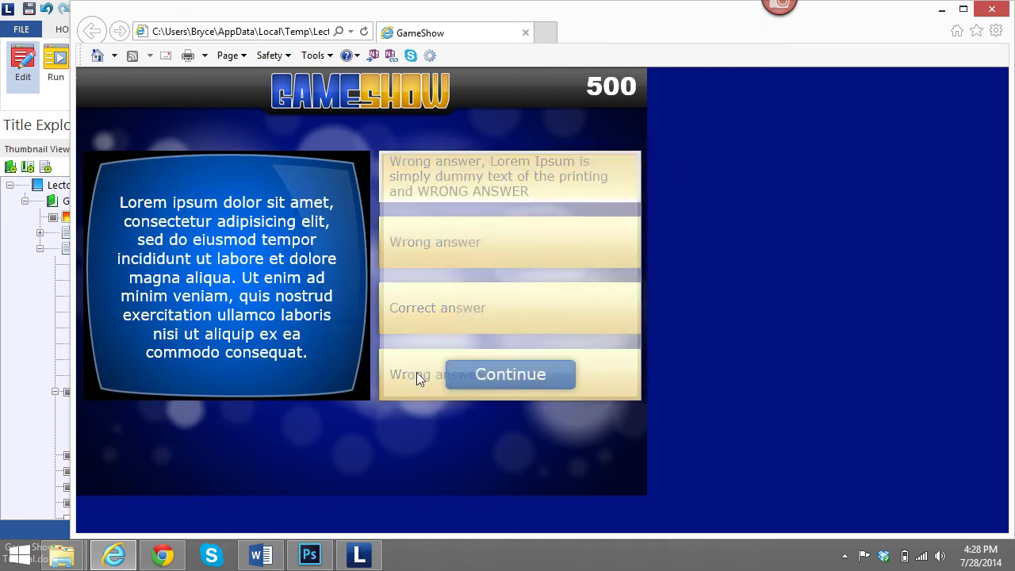
pyautogui.click(480, 384)
# Answer the Category D 500 question correctly, continue to the results page and highlight the 80% passing score
pyautogui.click(480, 384)
pyautogui.click(444, 262)
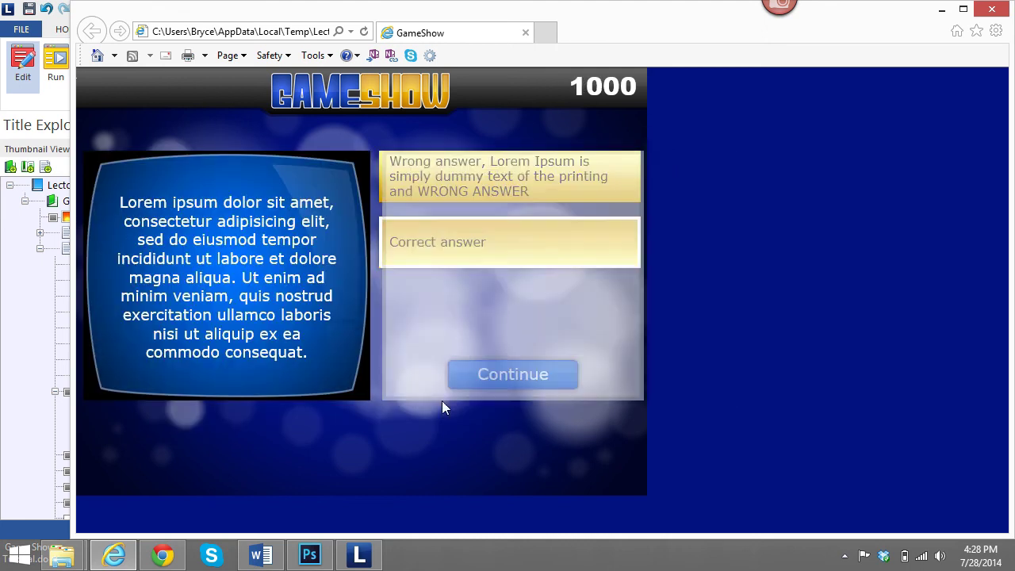
pyautogui.click(485, 371)
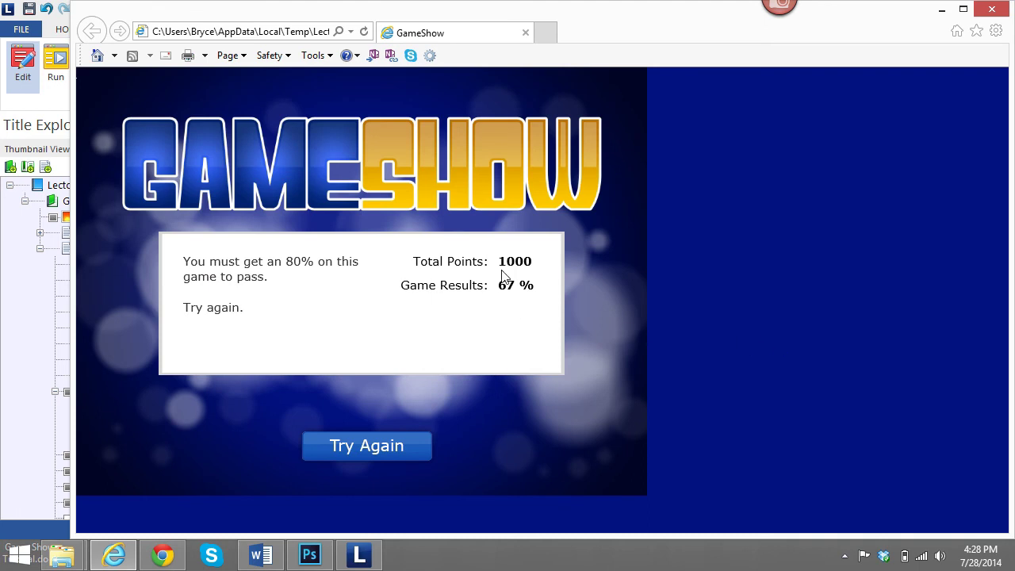
pyautogui.moveTo(286, 262); pyautogui.dragTo(314, 261)
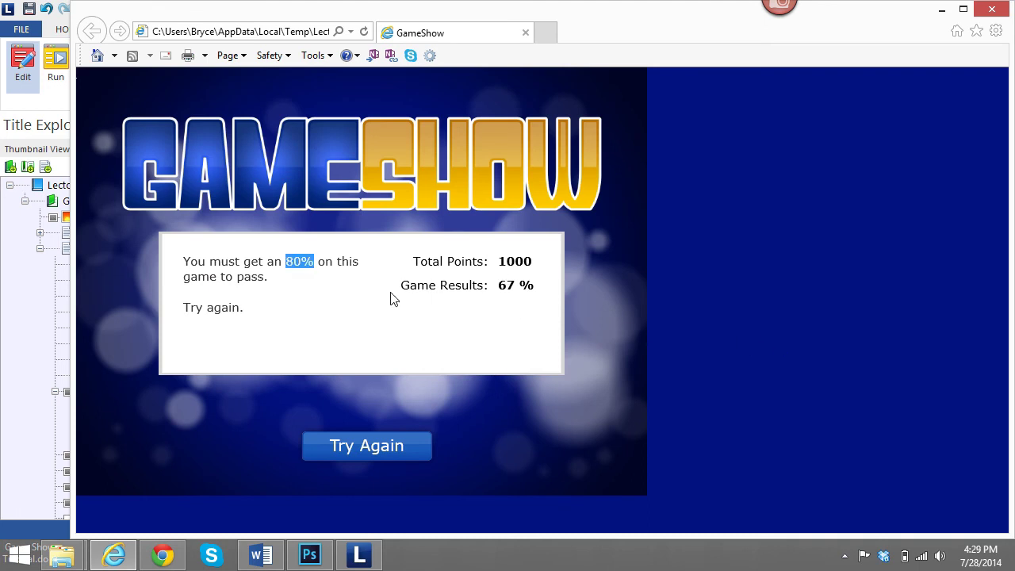